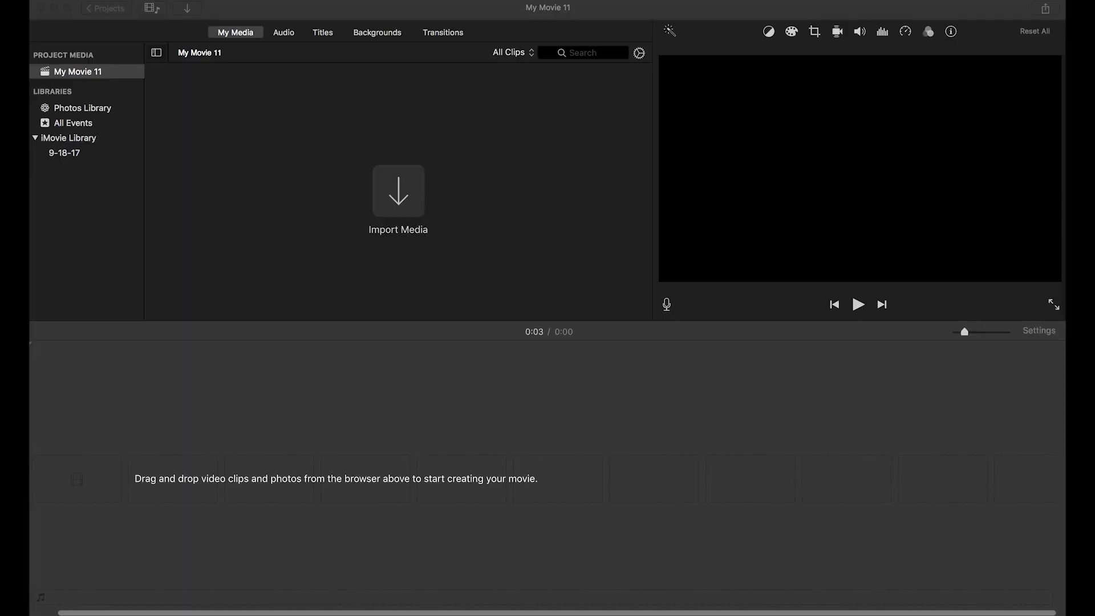
Import the talking-head video and the WAV recording into iMovie, then place the video on the timeline
click(570, 19)
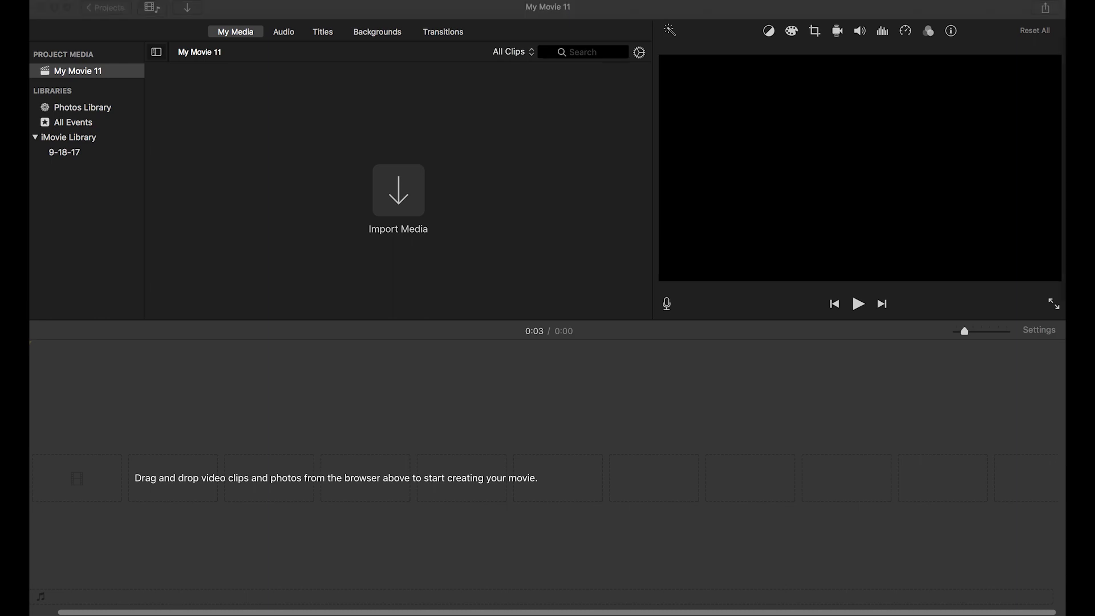
drag(593, 251, 427, 160)
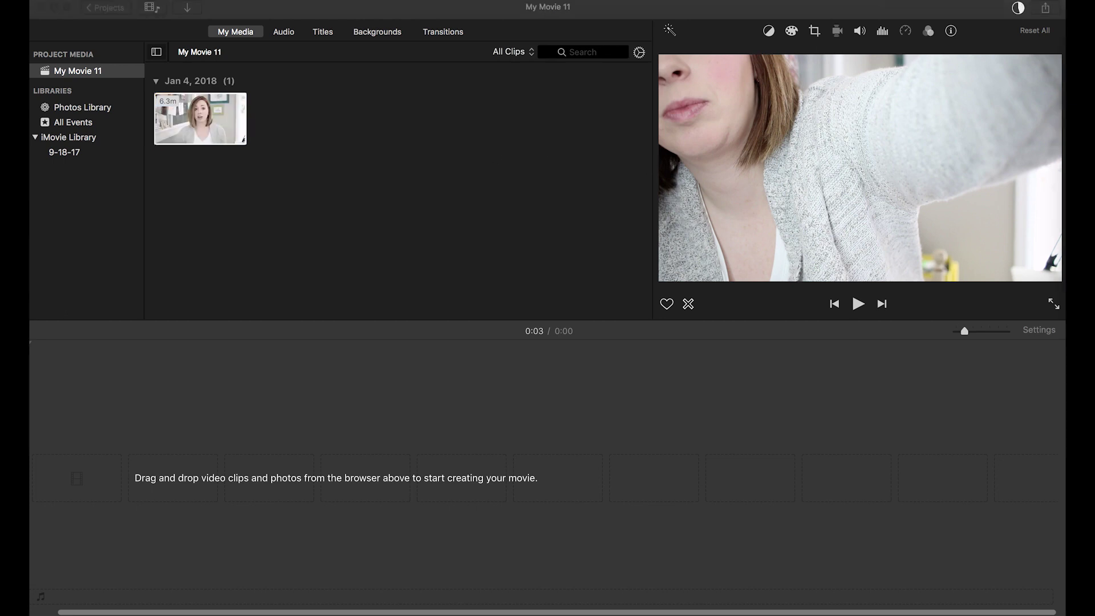
drag(705, 152, 390, 162)
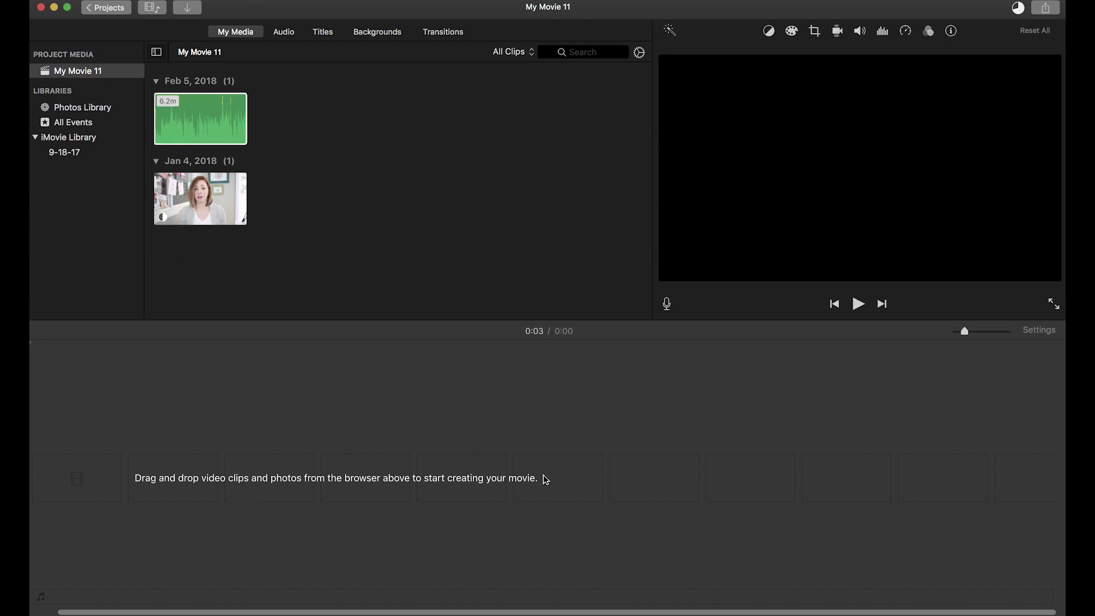
drag(170, 218, 89, 482)
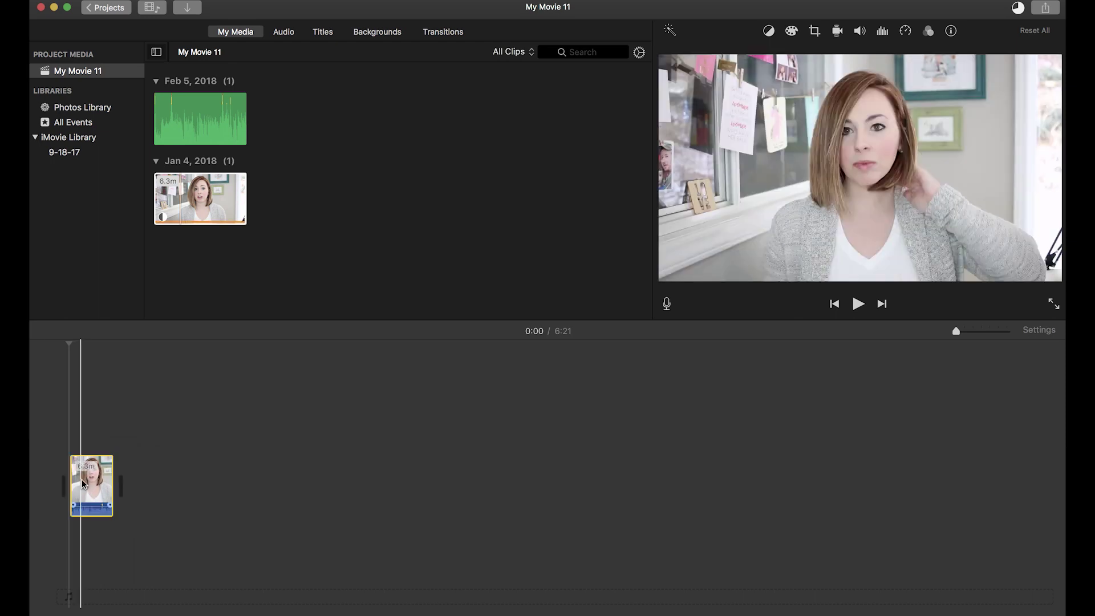
Widen the 6:21 video clip's timeline view and drag the audio recording down toward the timeline
drag(955, 332, 973, 336)
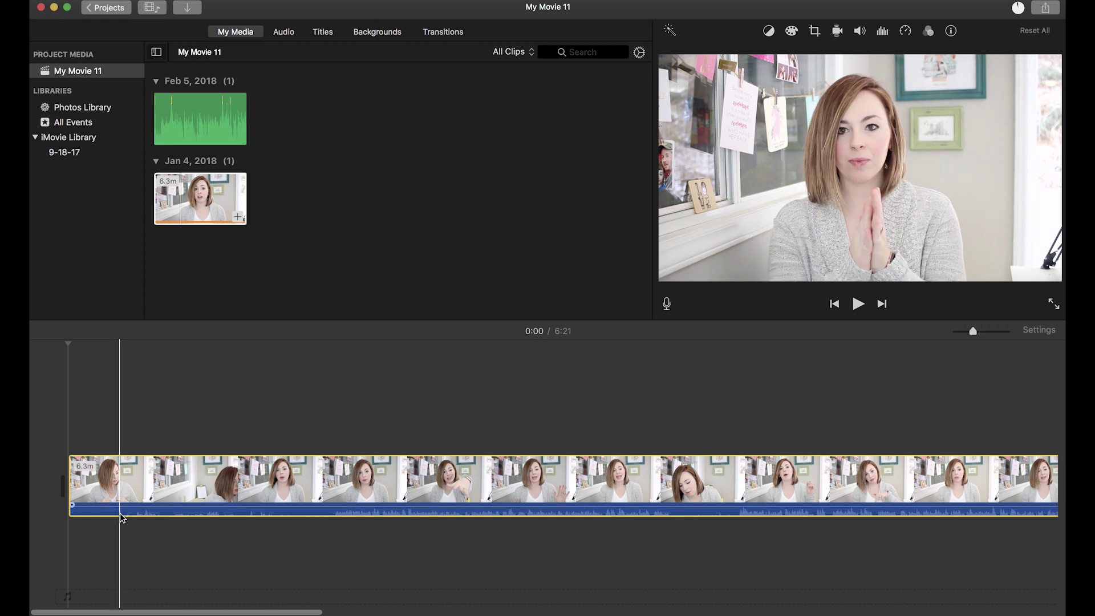
click(197, 200)
drag(191, 116, 66, 425)
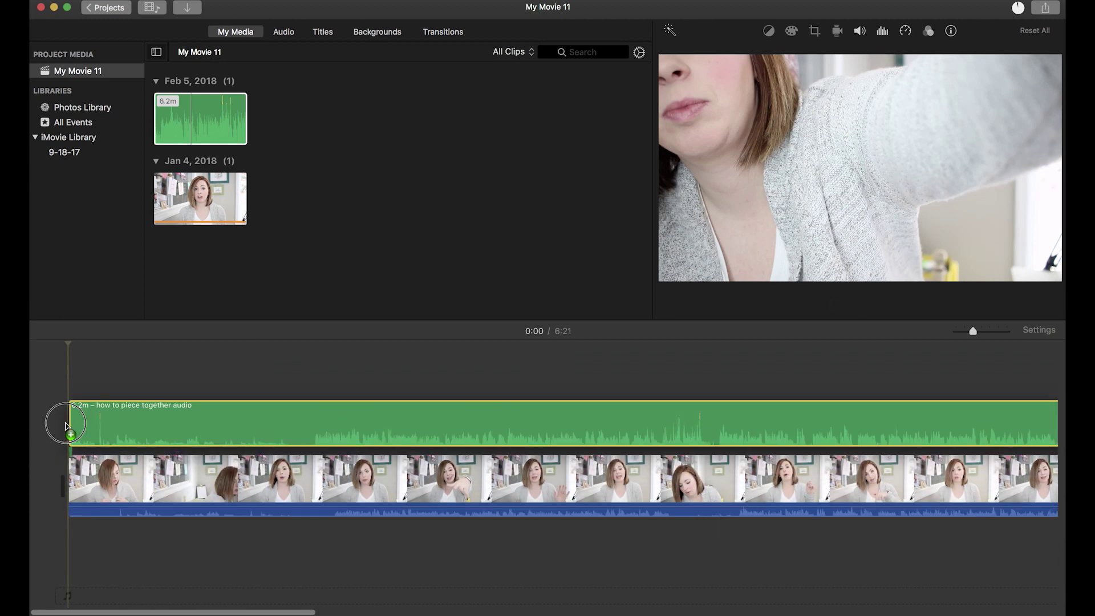
Drop the audio clip beneath the video, zoom in, and shift it slightly later to match
drag(67, 425, 66, 427)
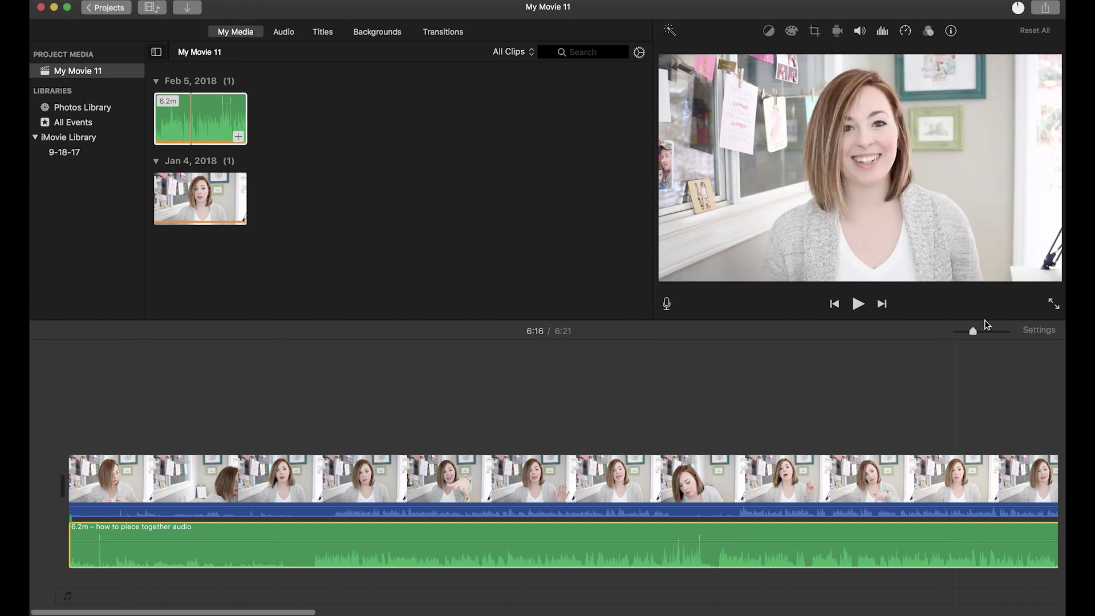
drag(976, 331, 990, 330)
drag(844, 610, 43, 580)
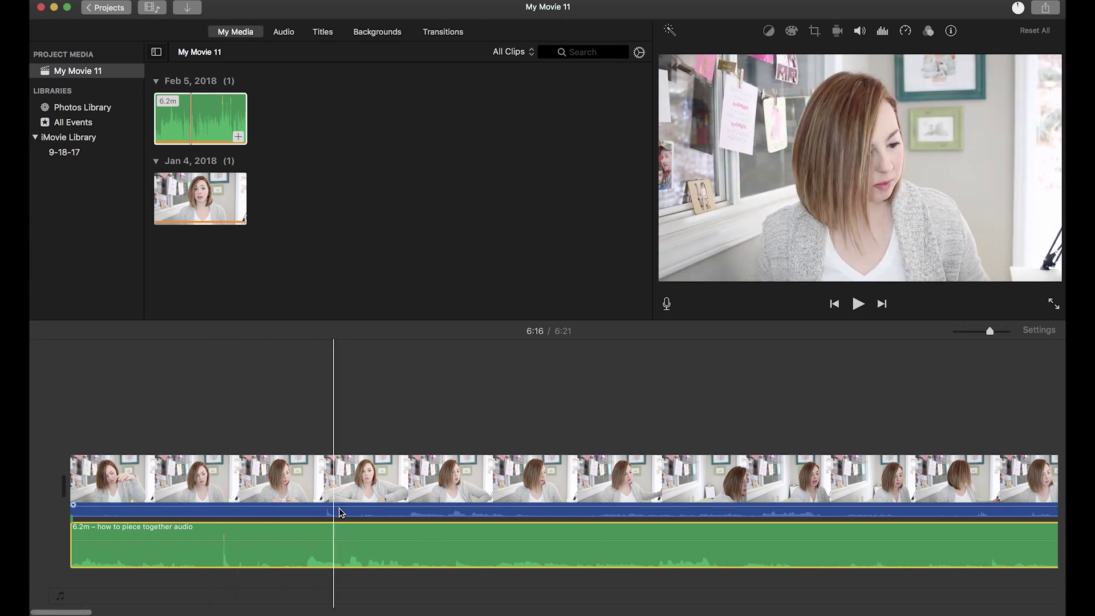
drag(252, 562, 367, 559)
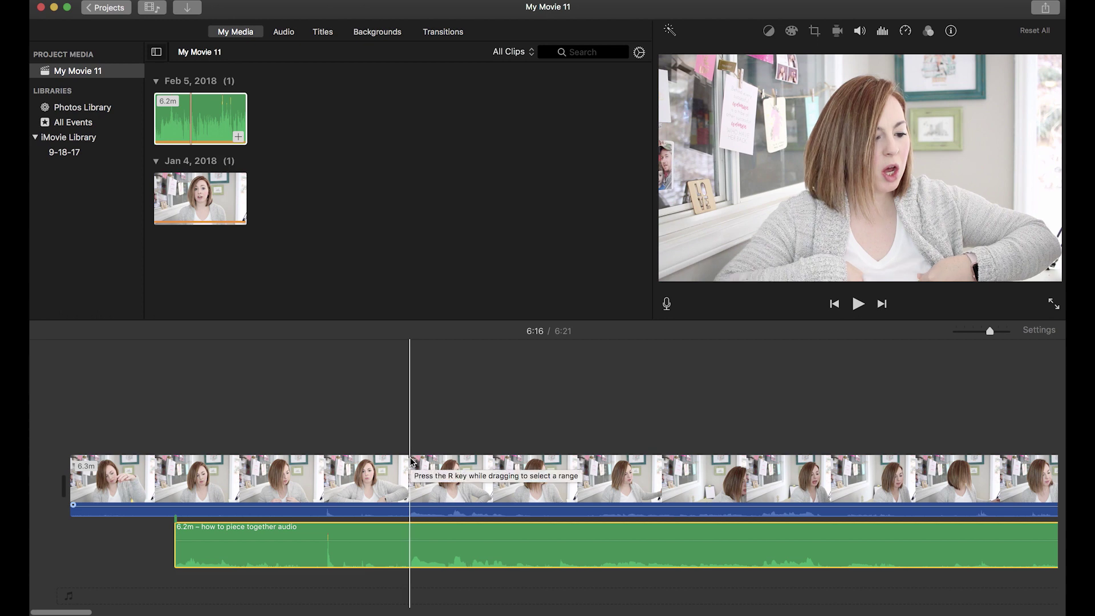
click(407, 399)
key(space)
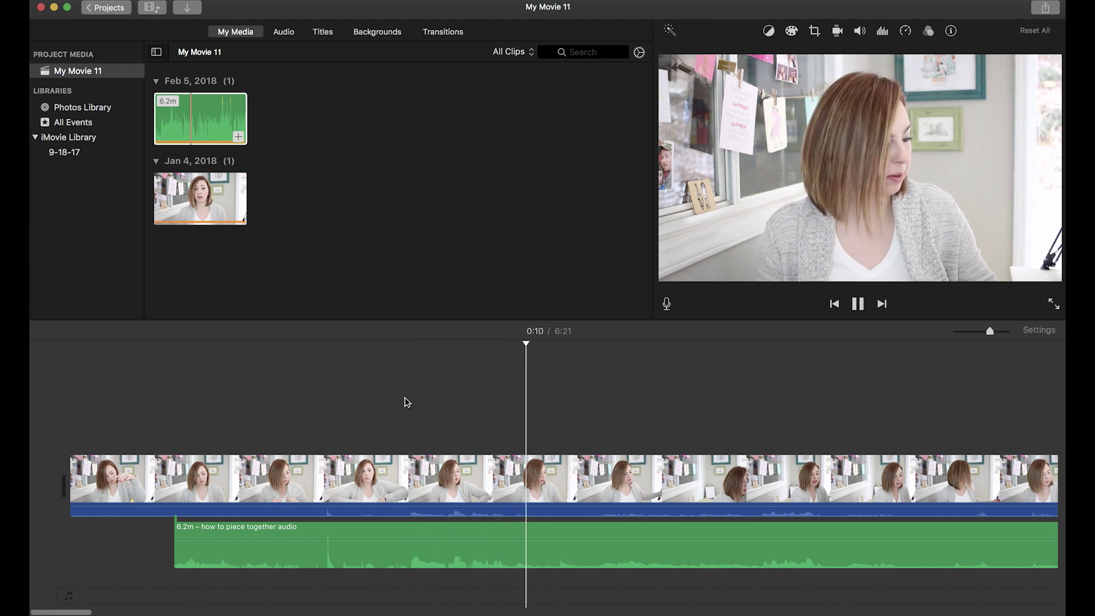
key(space)
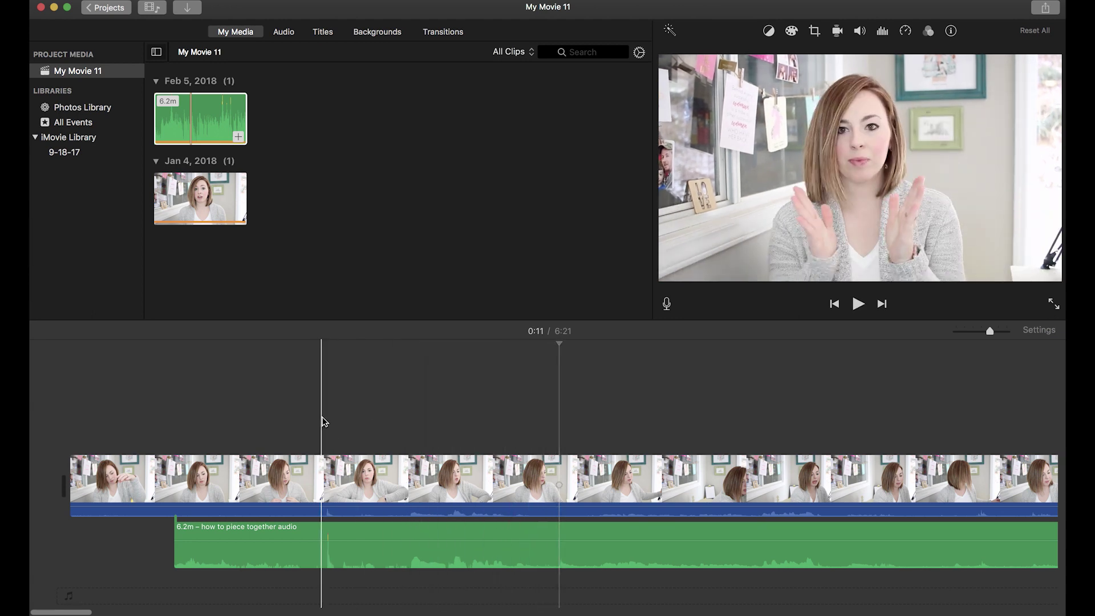
click(322, 419)
key(space)
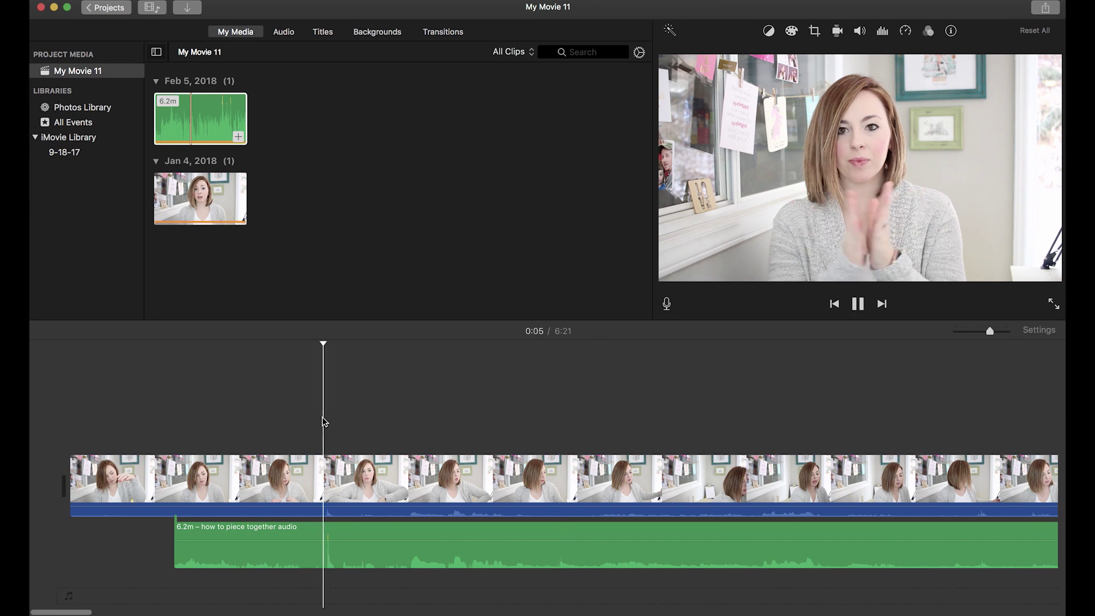
key(space)
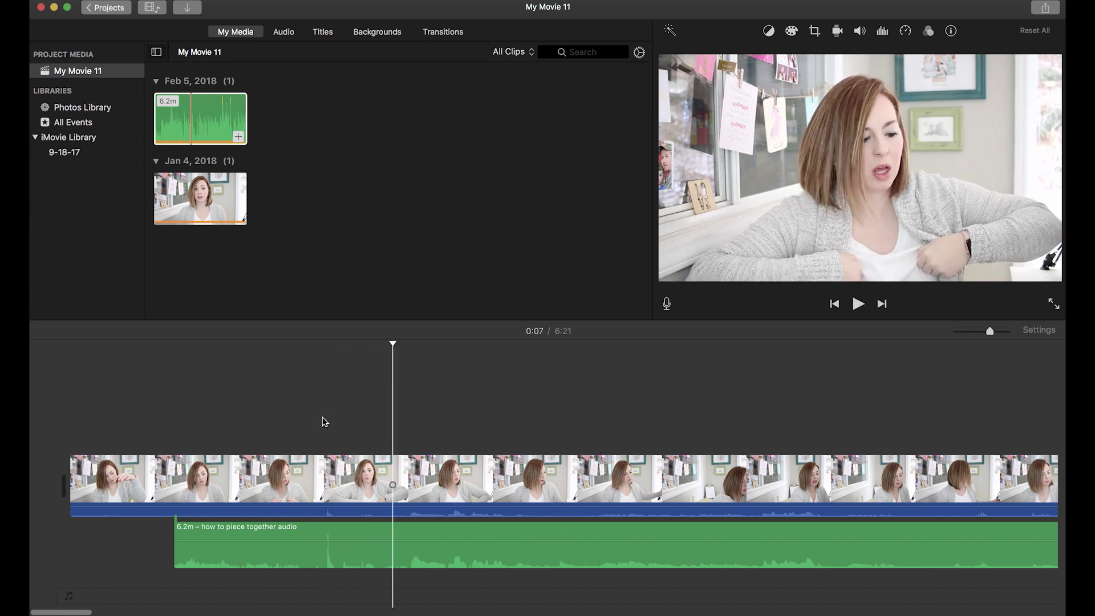
click(406, 425)
key(space)
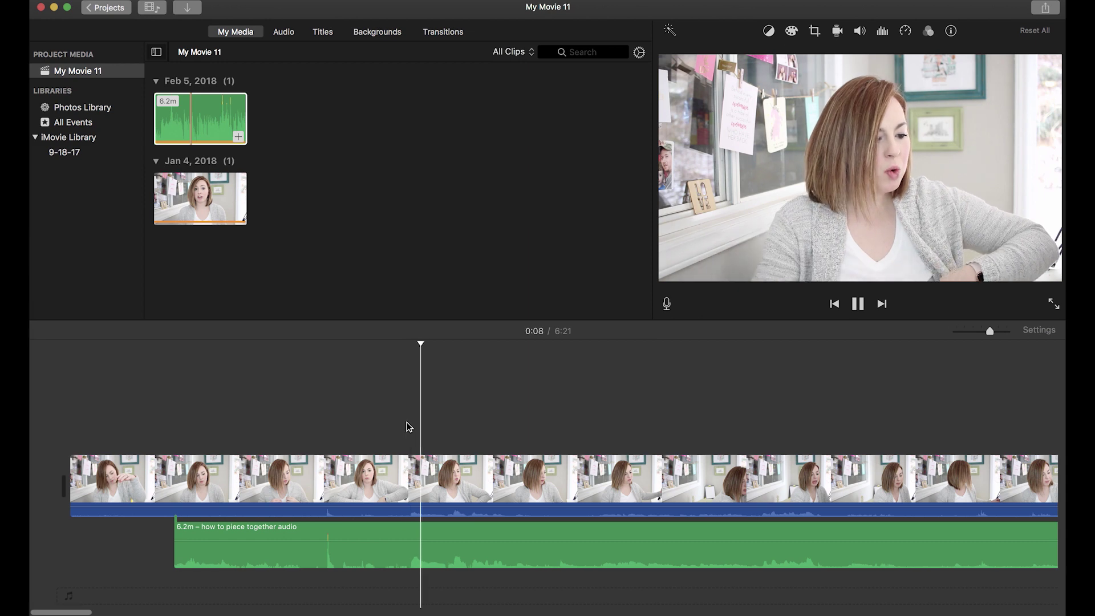
key(space)
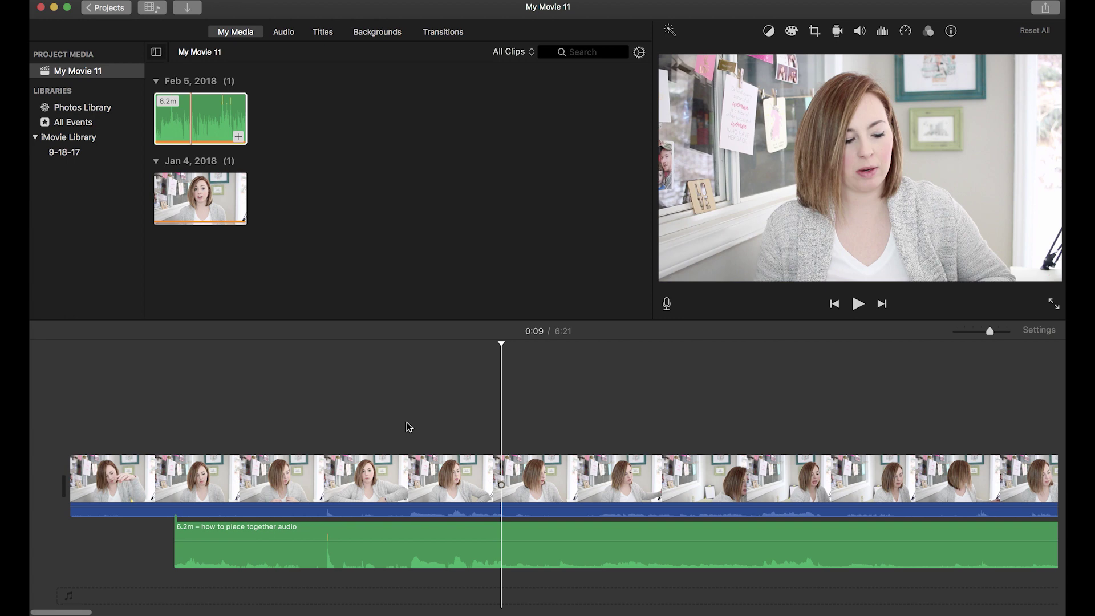
click(419, 512)
right_click(421, 515)
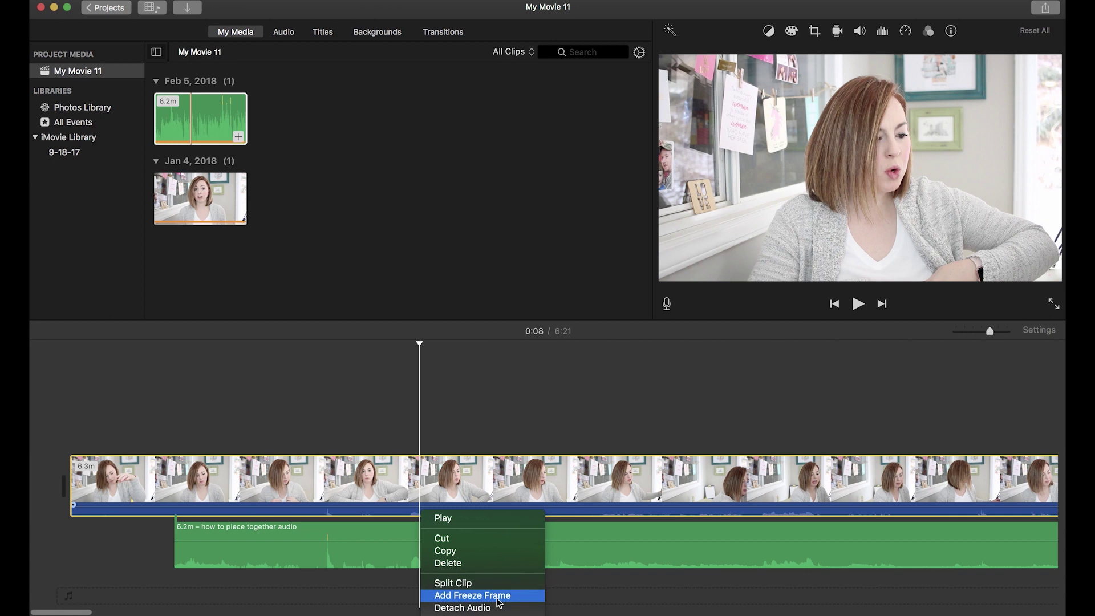
click(585, 516)
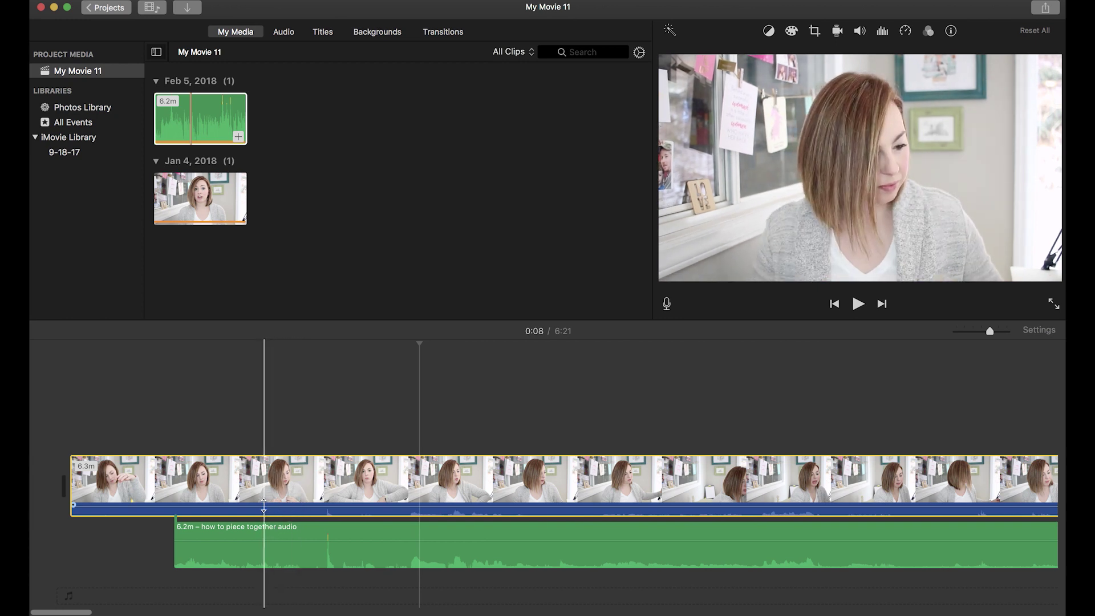
Turn the video clip's camera audio down to 0% and play back from 0:07 to check sync
drag(263, 508, 263, 521)
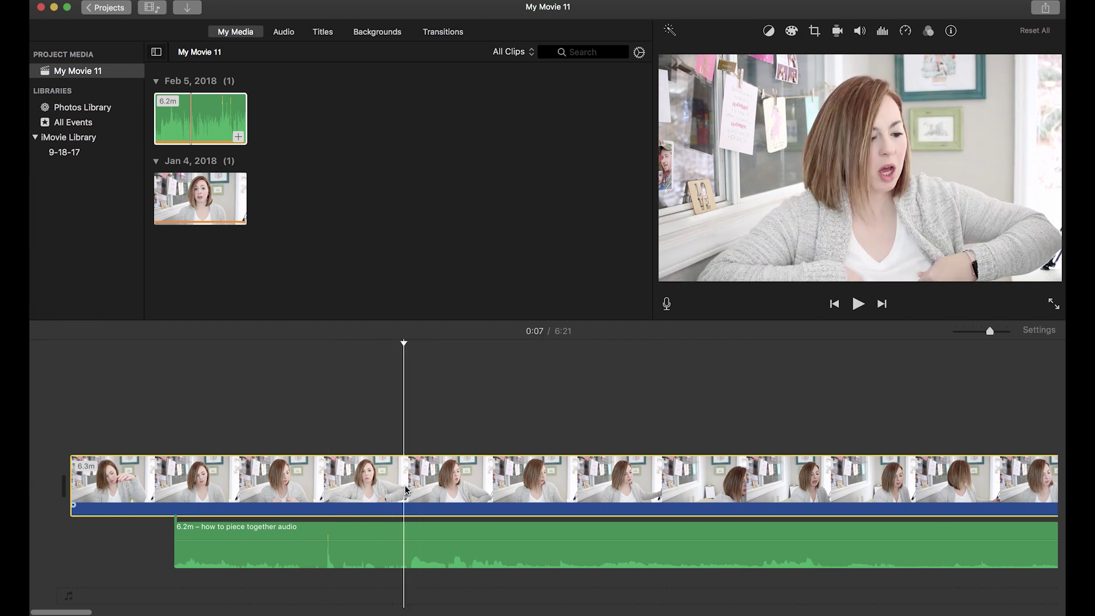
key(space)
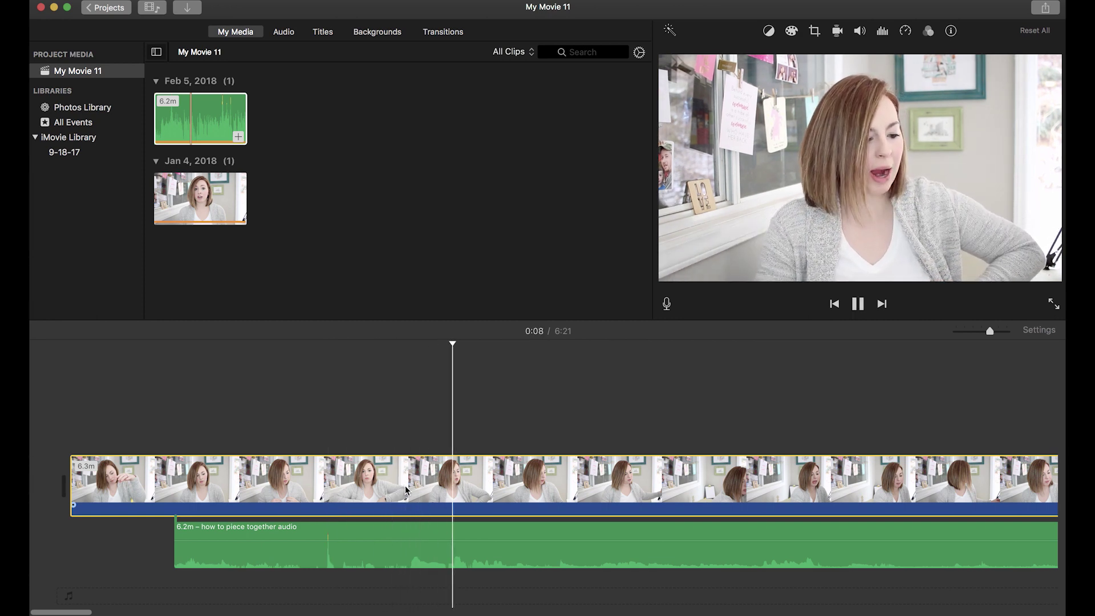
key(space)
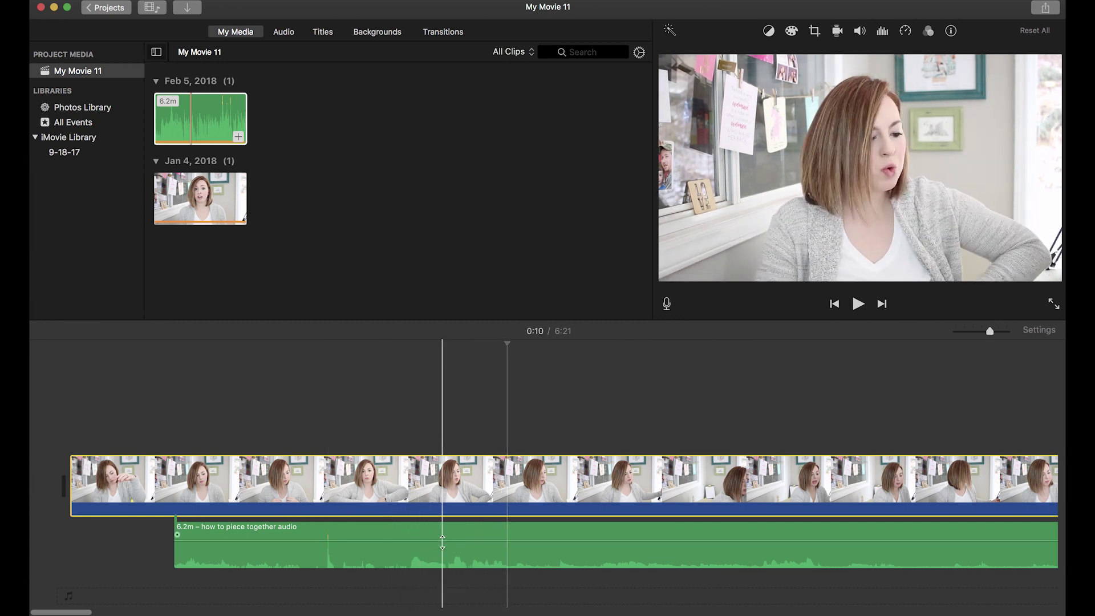
click(408, 489)
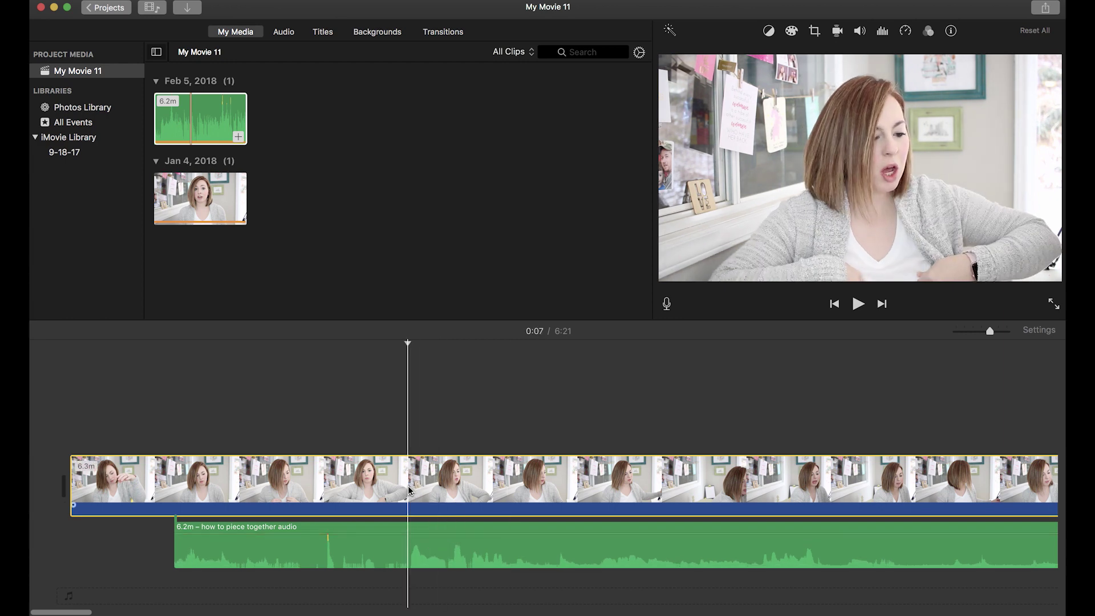
key(space)
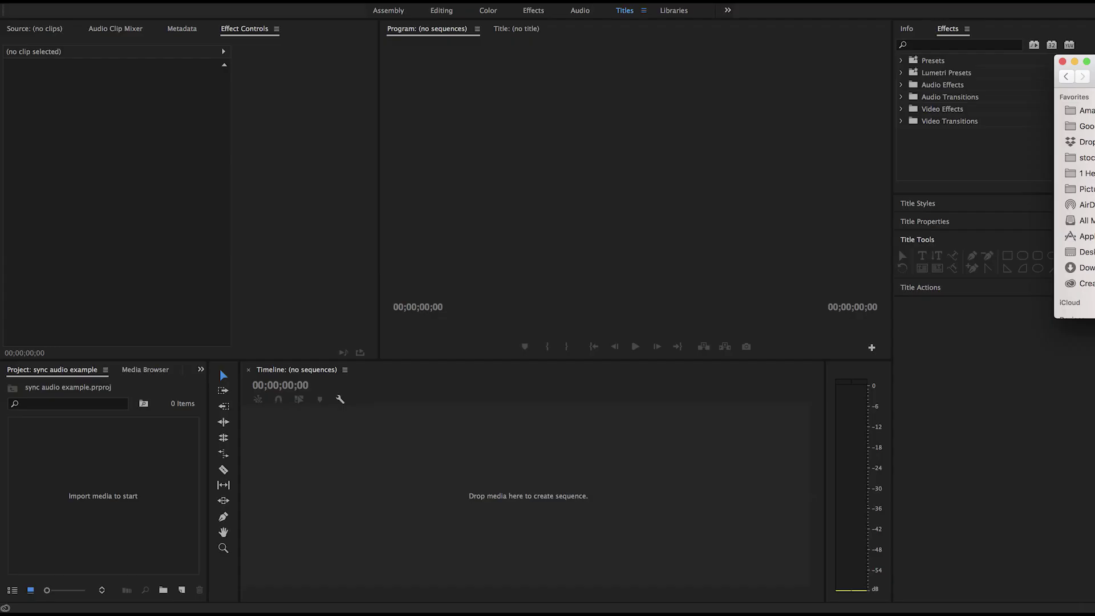
Import the WAV recording and MVI_1624.MOV into the sync audio example project, selecting the MOV
drag(1092, 228, 66, 494)
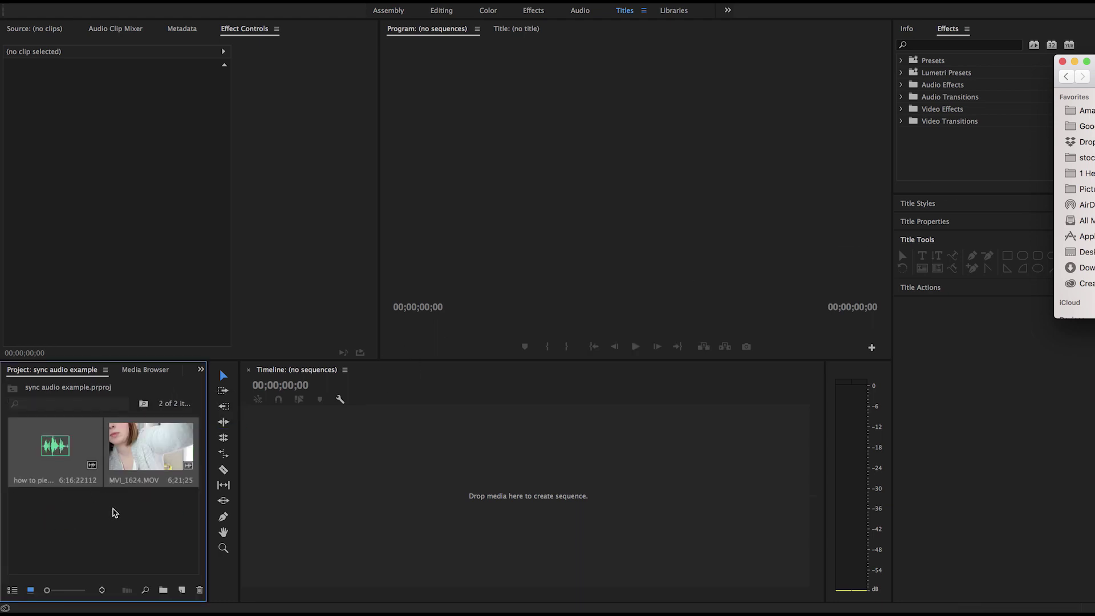
click(110, 526)
click(137, 462)
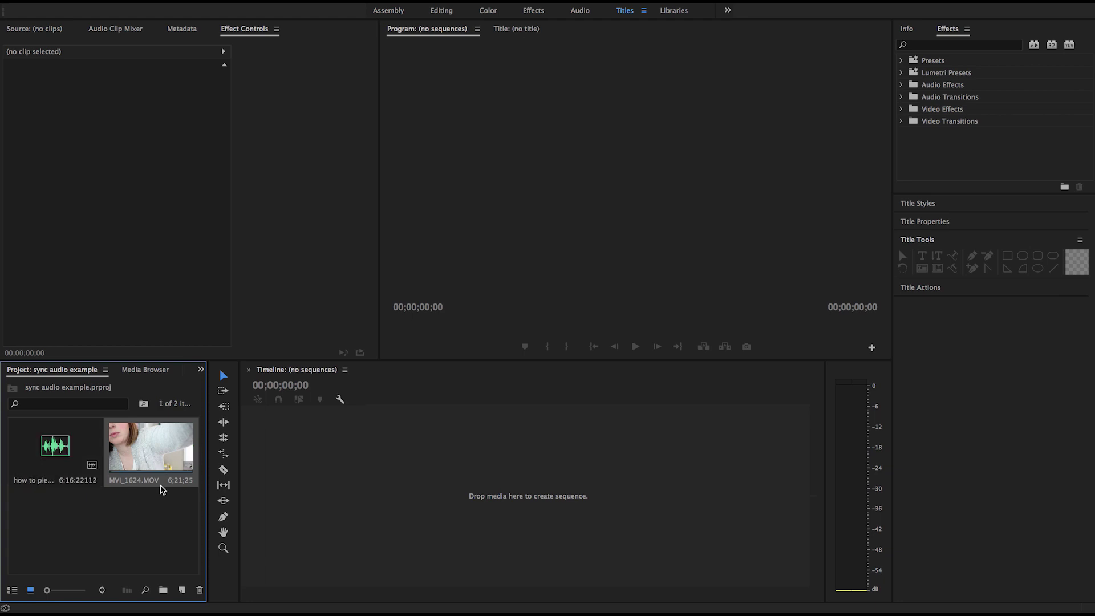
drag(464, 499, 464, 501)
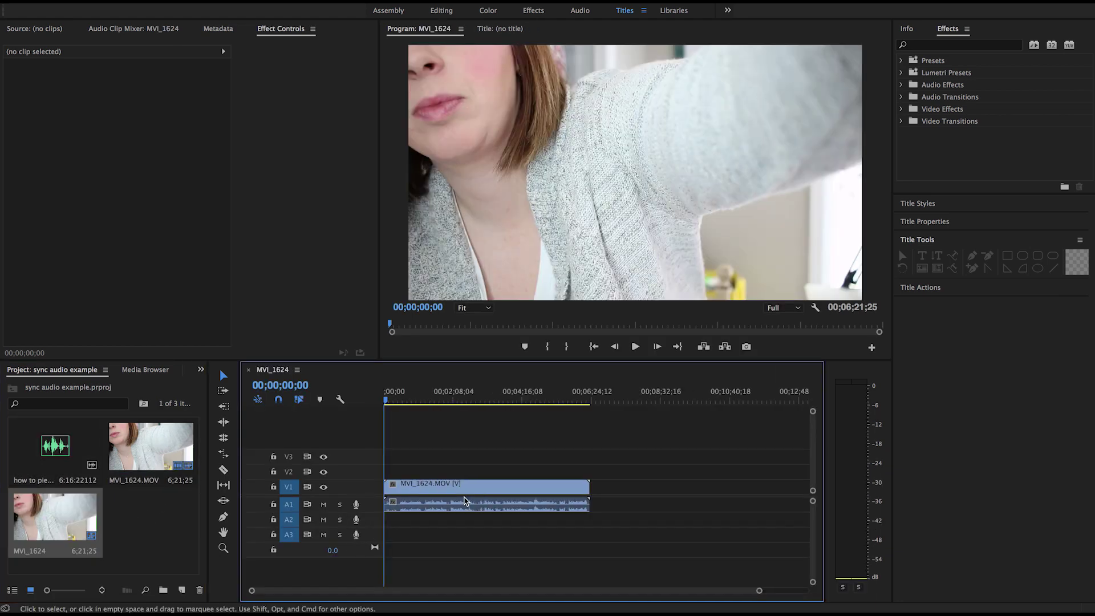
key(equal)
key(equal)
key(equal)
key(equal)
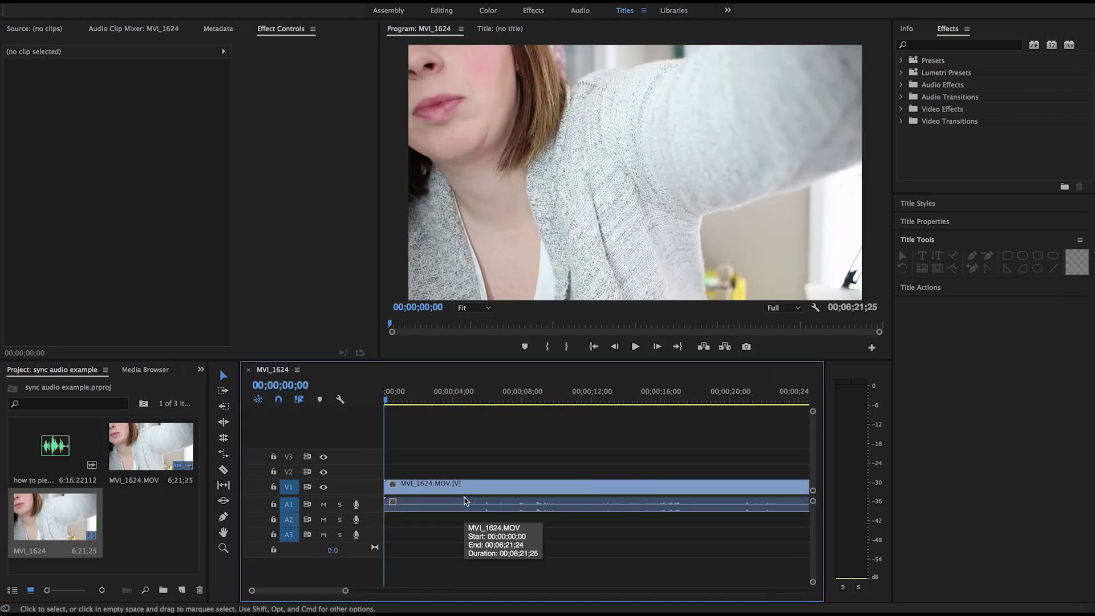
double_click(345, 513)
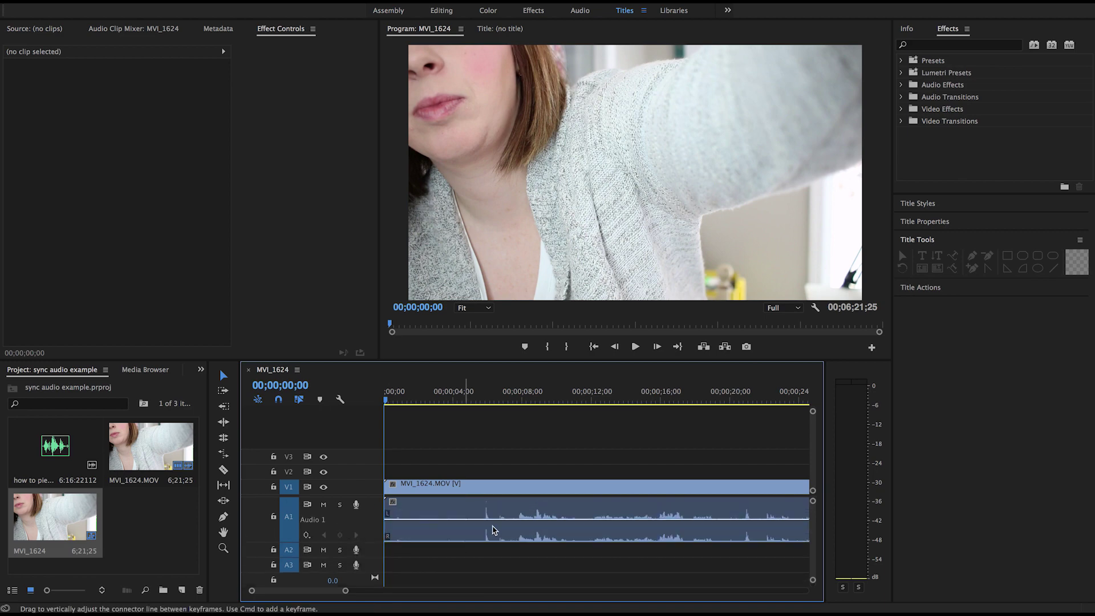
click(481, 400)
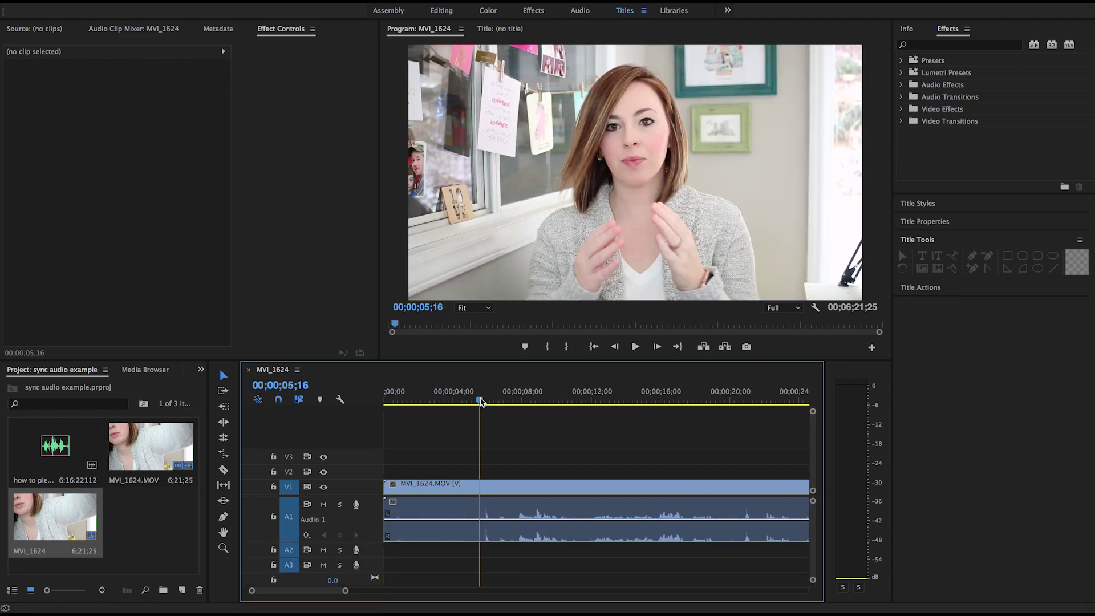
key(space)
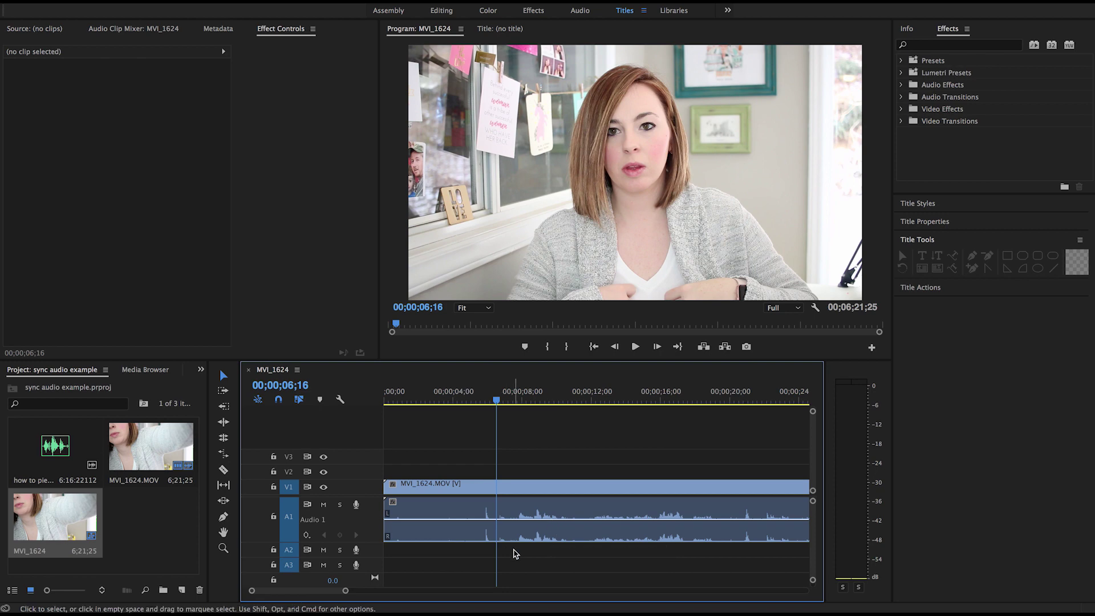
drag(495, 404, 519, 402)
key(space)
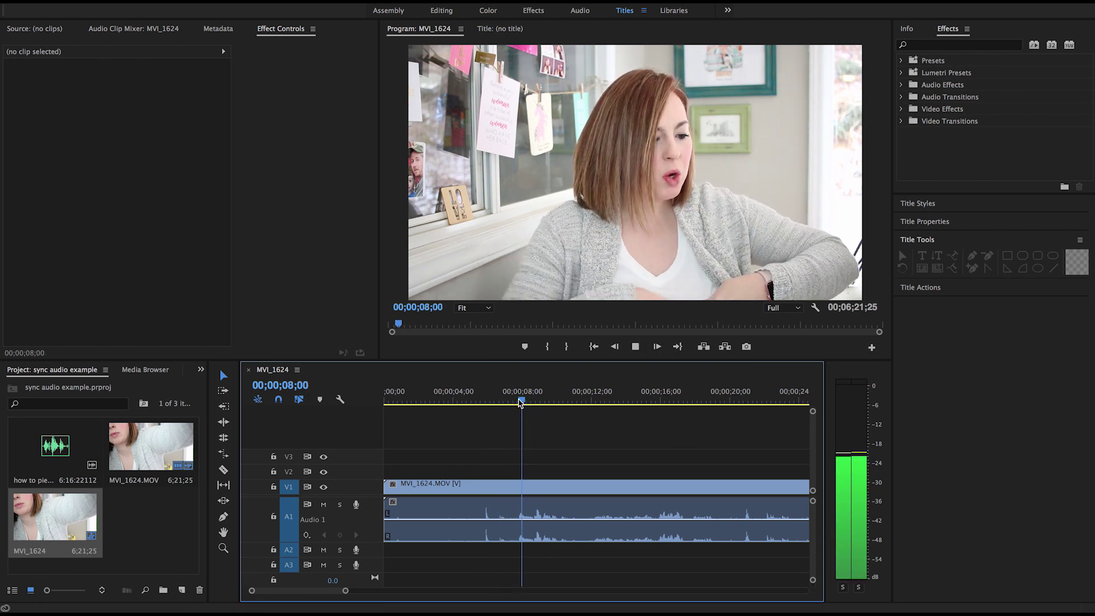
key(space)
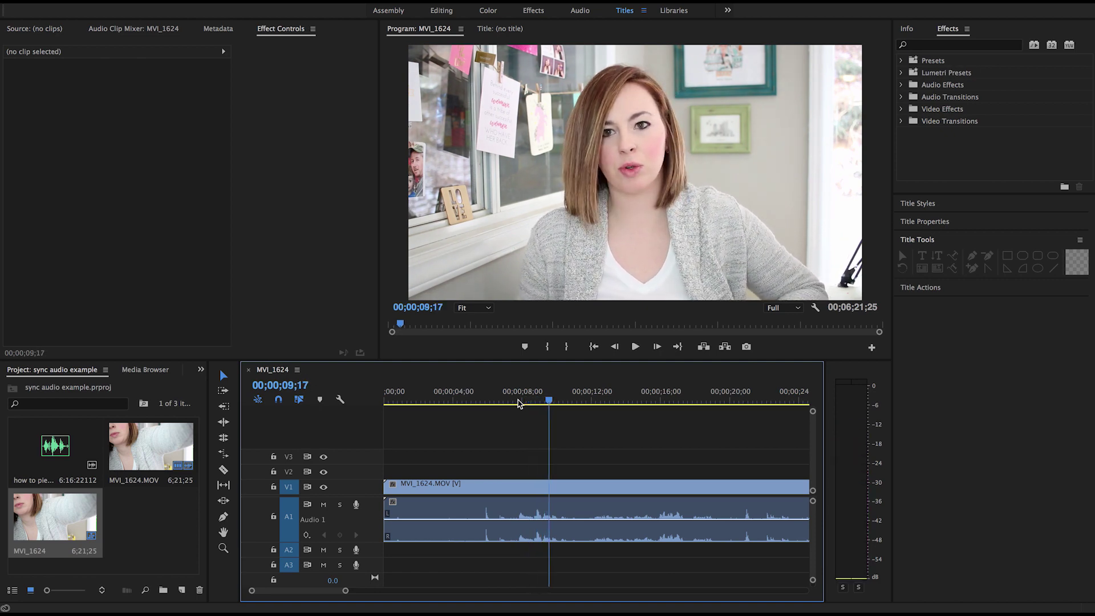
click(66, 464)
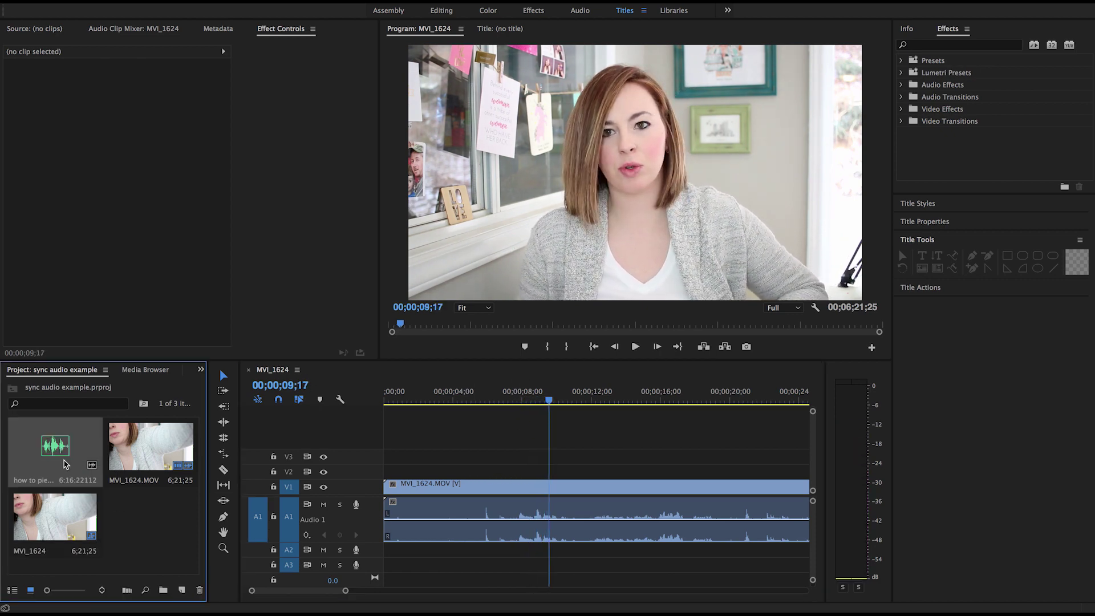
Place the WAV on track A2, expand its waveform, and nudge it to start about two seconds in
drag(56, 449, 429, 582)
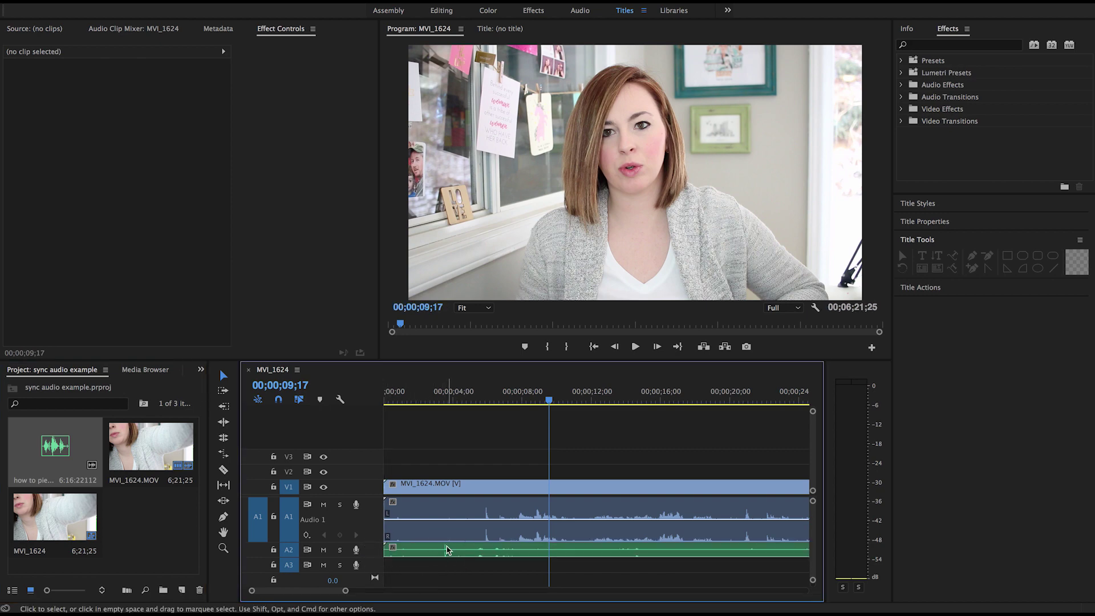
double_click(314, 550)
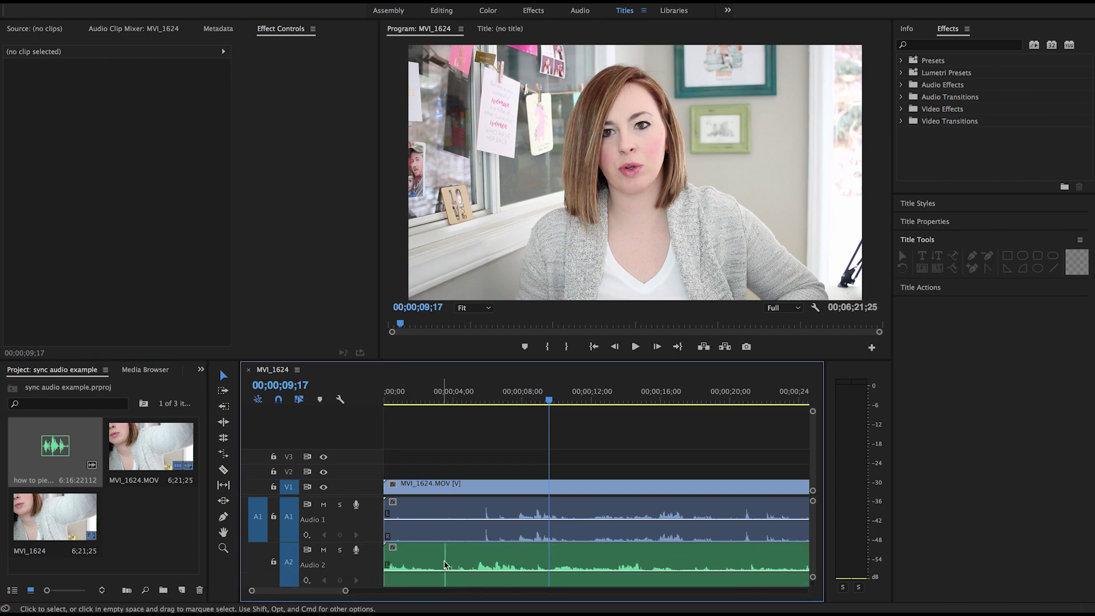
scroll(468, 558, down, 2)
drag(469, 536, 508, 535)
drag(442, 406, 424, 420)
drag(546, 528, 543, 528)
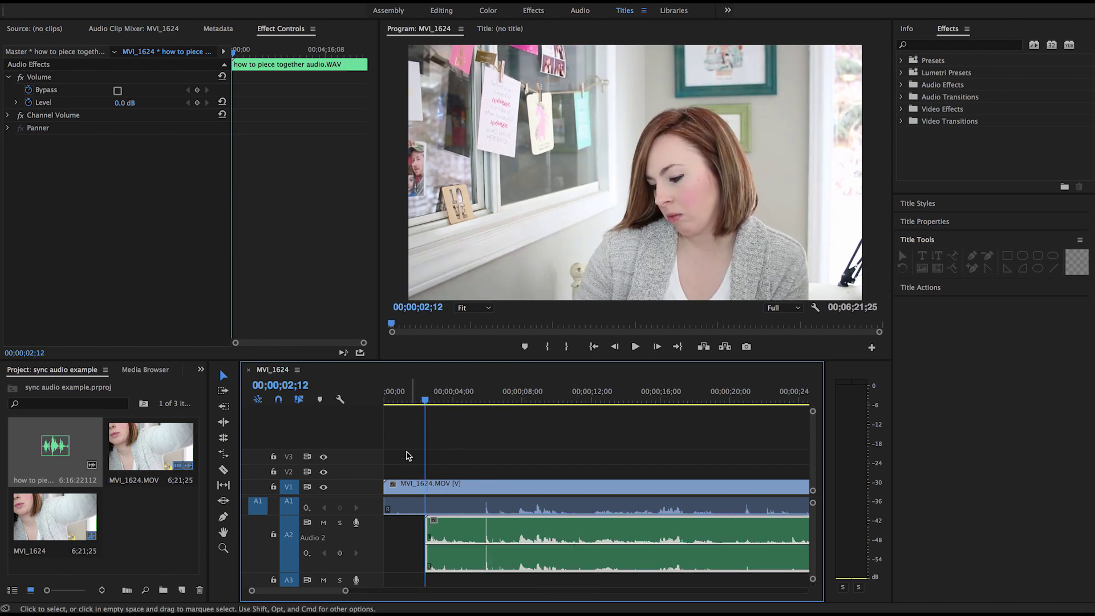
drag(425, 403, 424, 405)
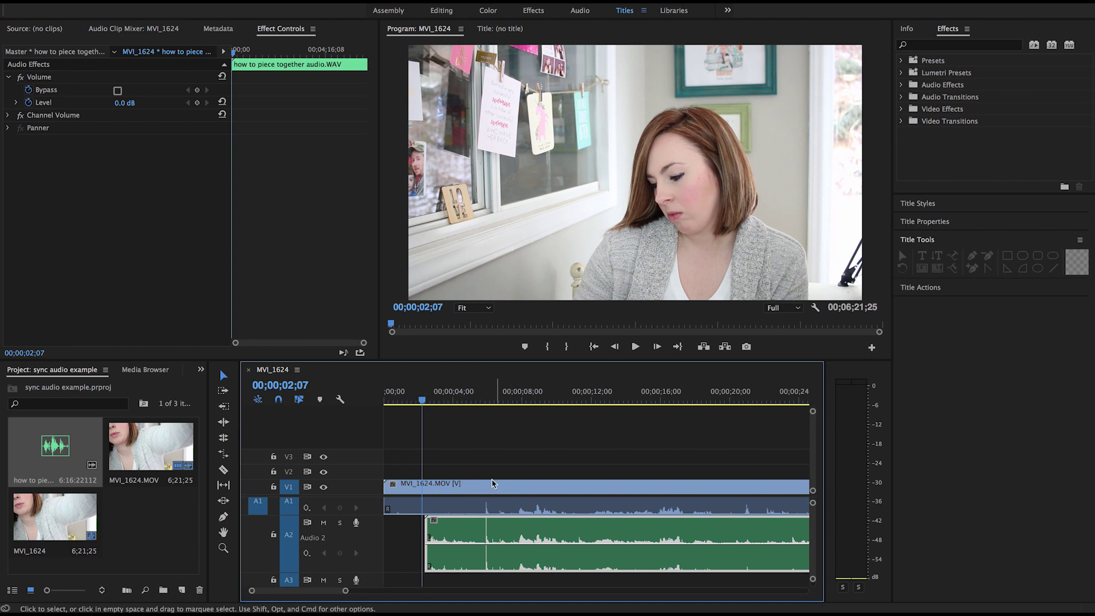
Play back from around seven and five seconds to check the WAV and camera audio sync
click(517, 402)
key(space)
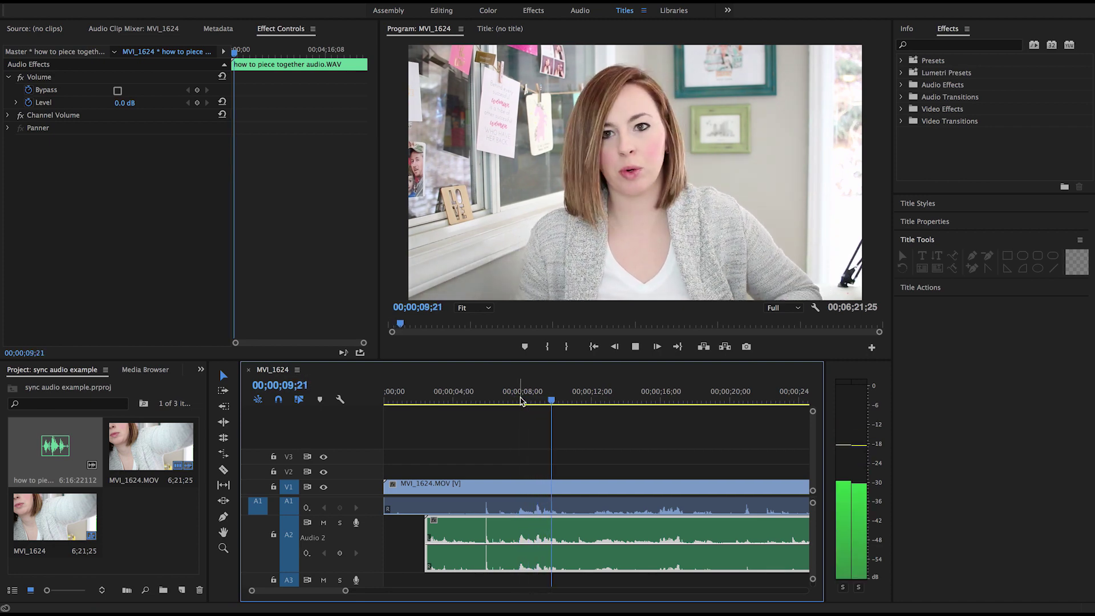
key(space)
click(483, 402)
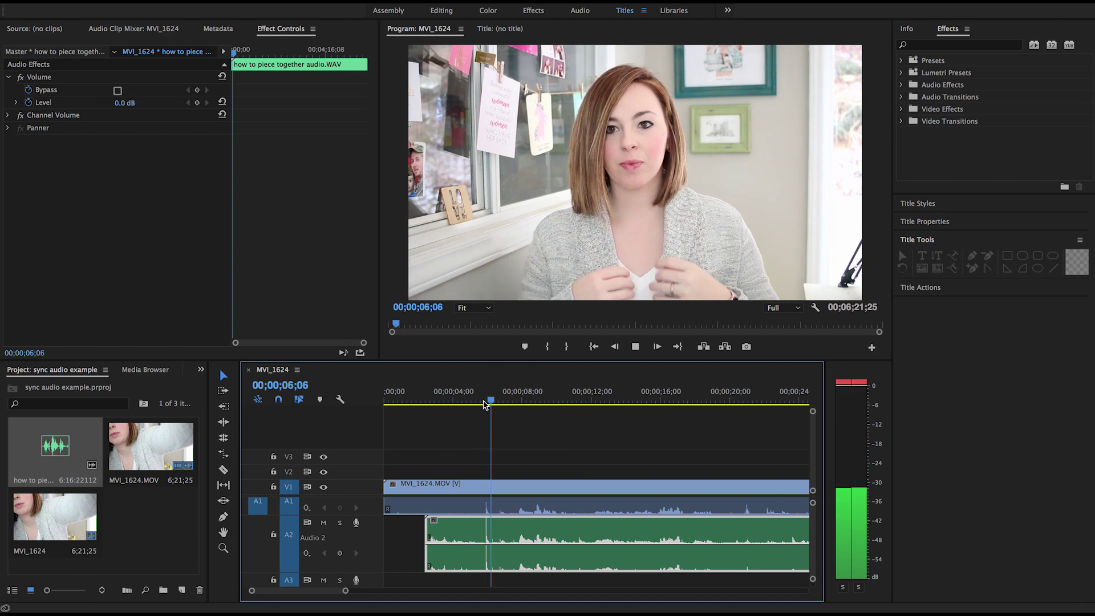
key(space)
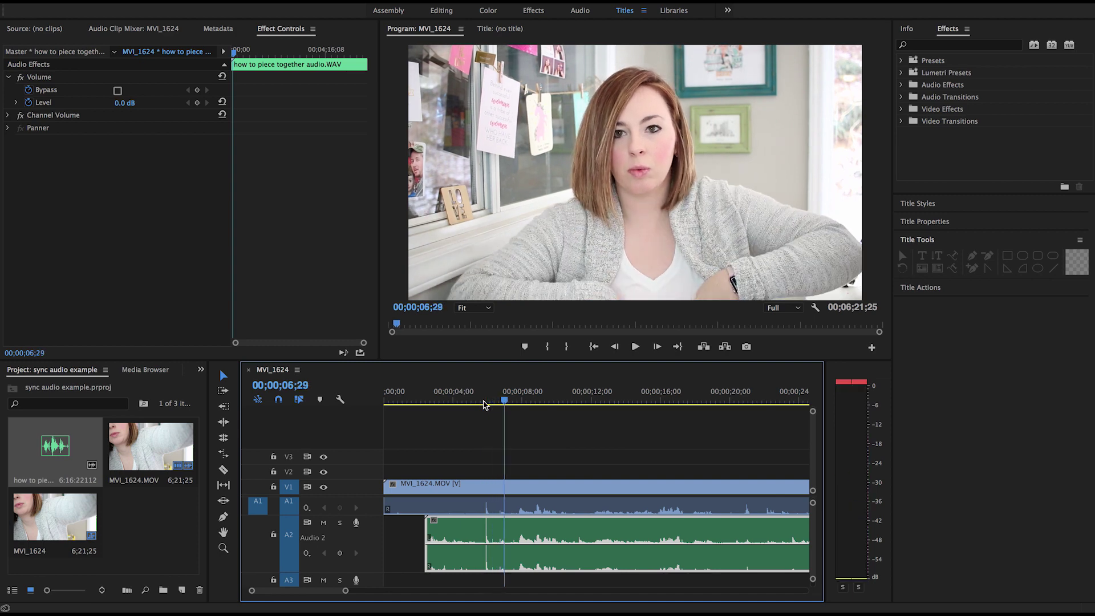
Zoom the timeline, shift the WAV clip one frame earlier, and replay to confirm alignment
key(=)
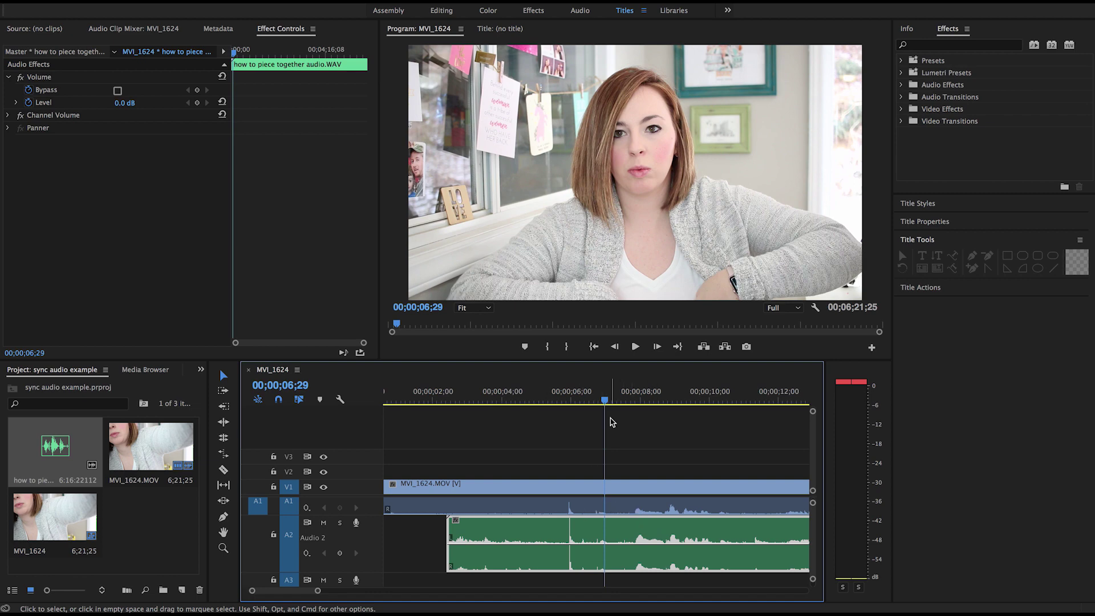
drag(605, 401, 445, 411)
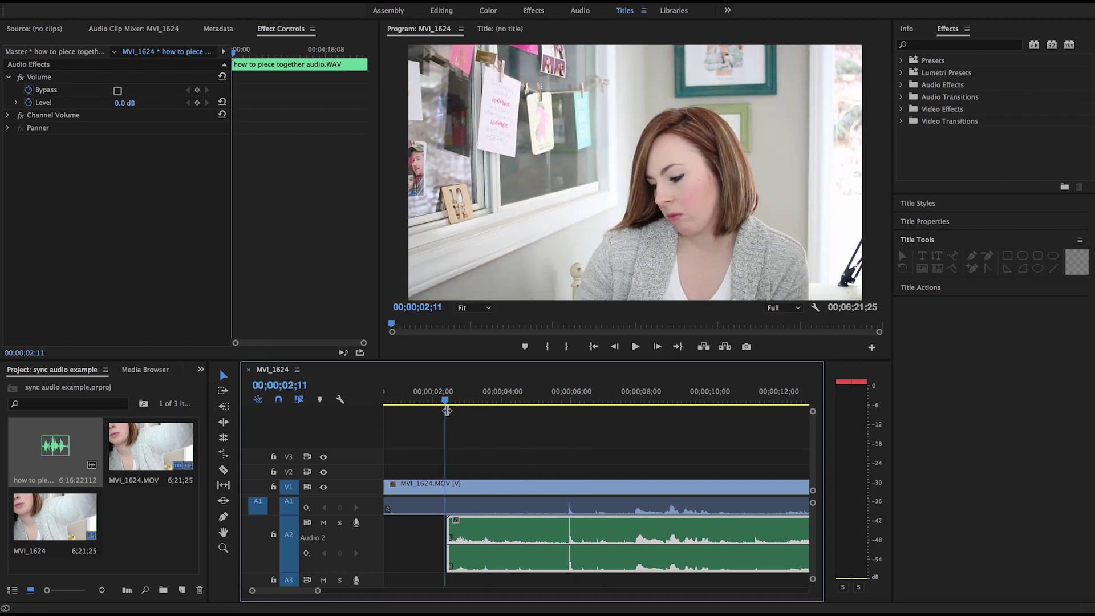
drag(505, 530, 509, 529)
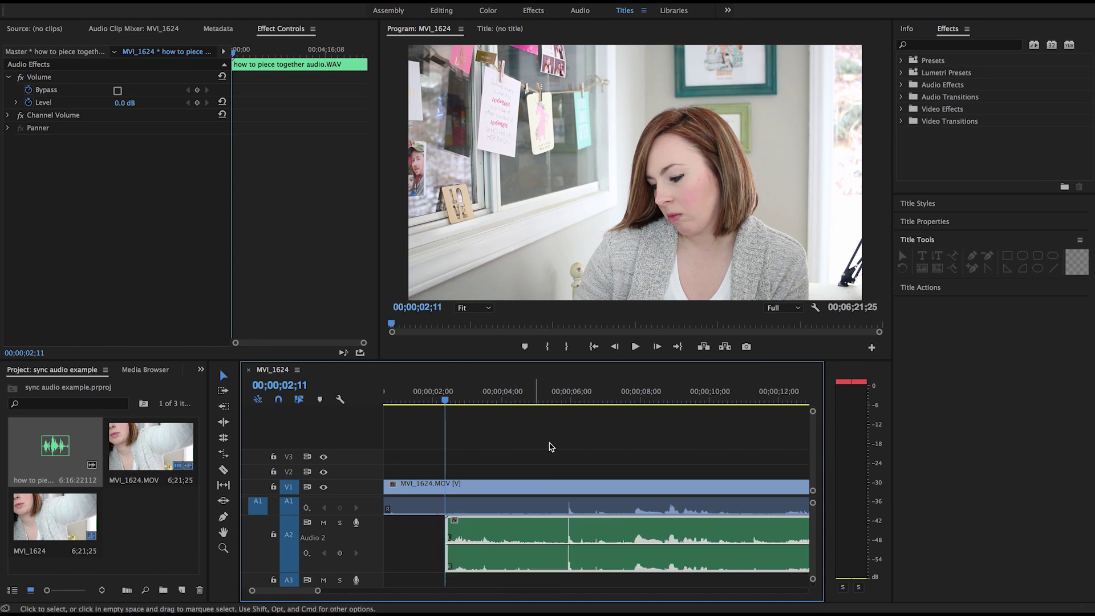
click(565, 404)
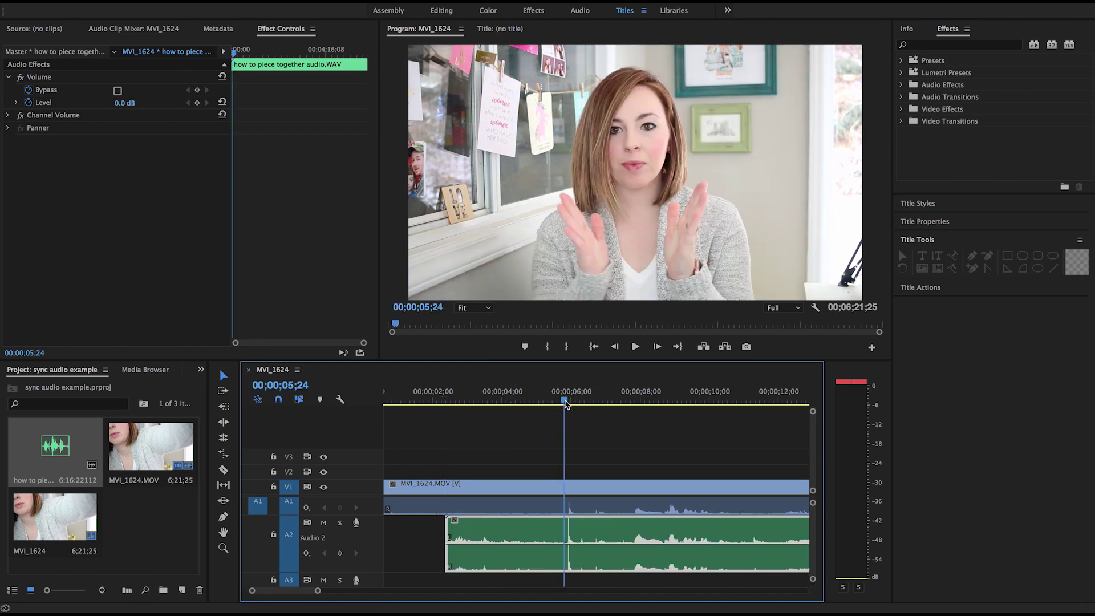
key(space)
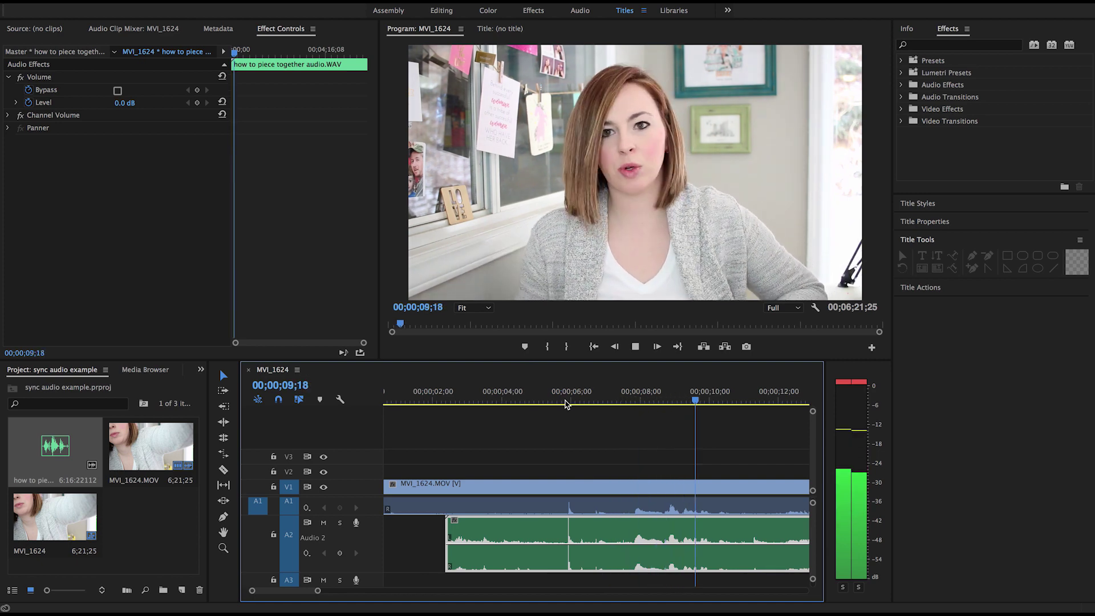
key(space)
click(582, 510)
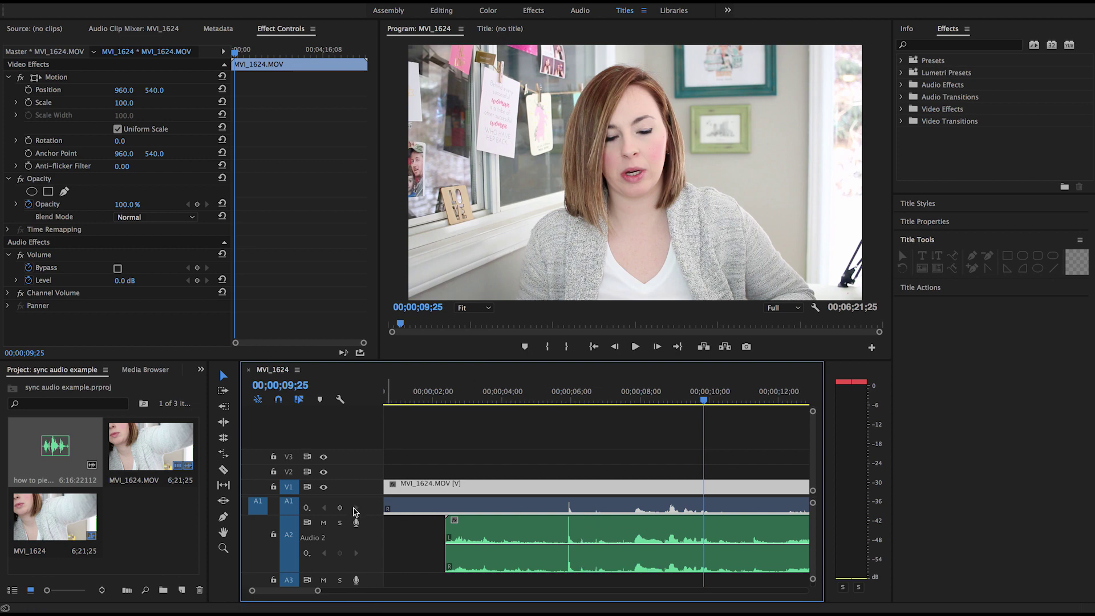
Expand track A1 and unlink MVI_1624.MOV from its camera audio
double_click(326, 514)
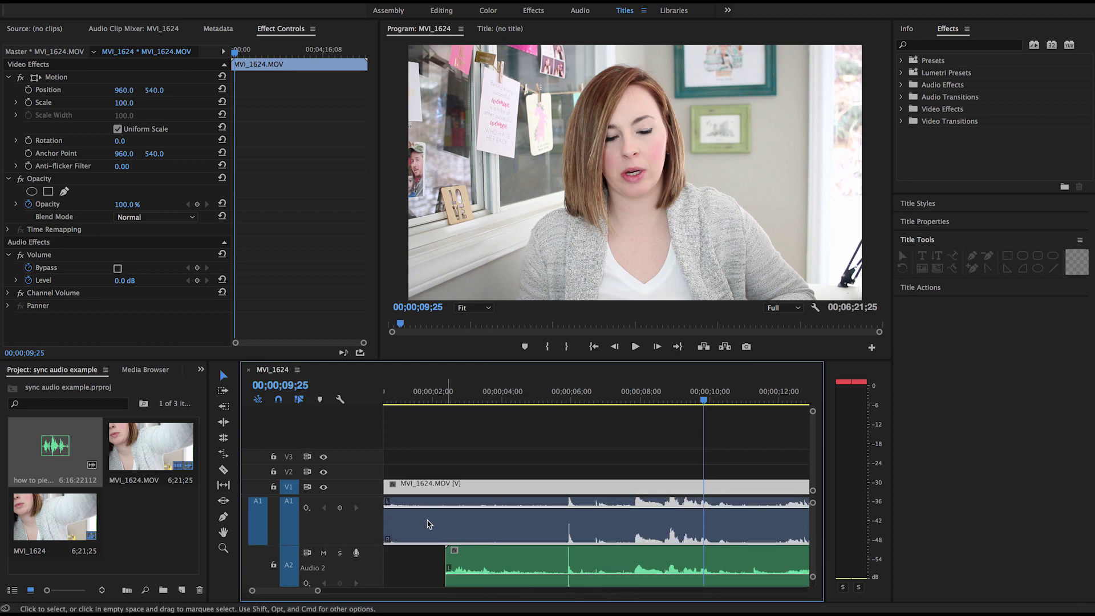
scroll(368, 526, up, 5)
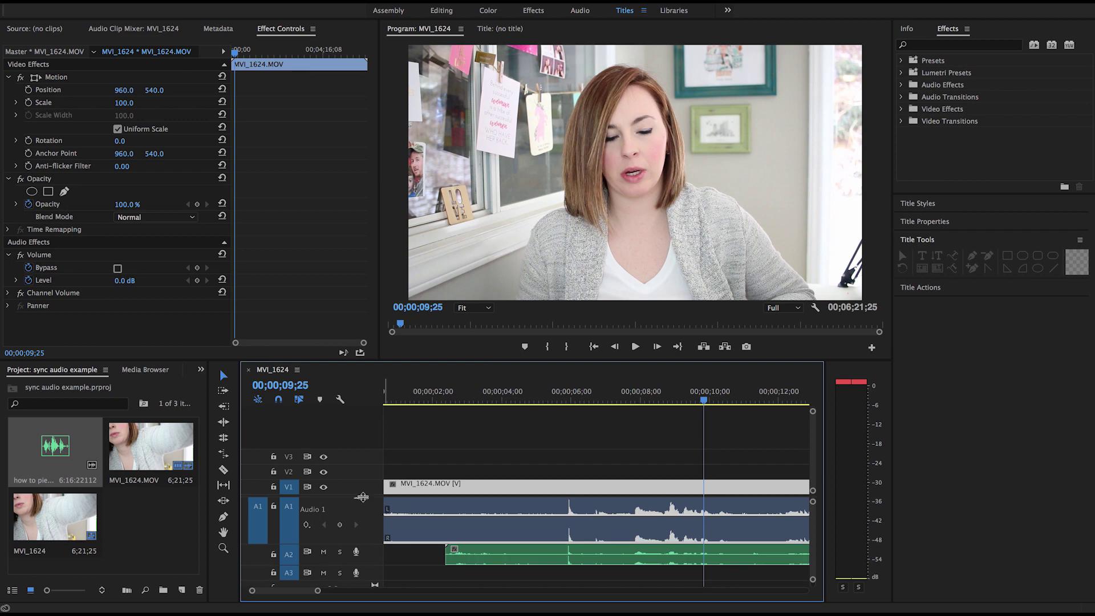
right_click(509, 494)
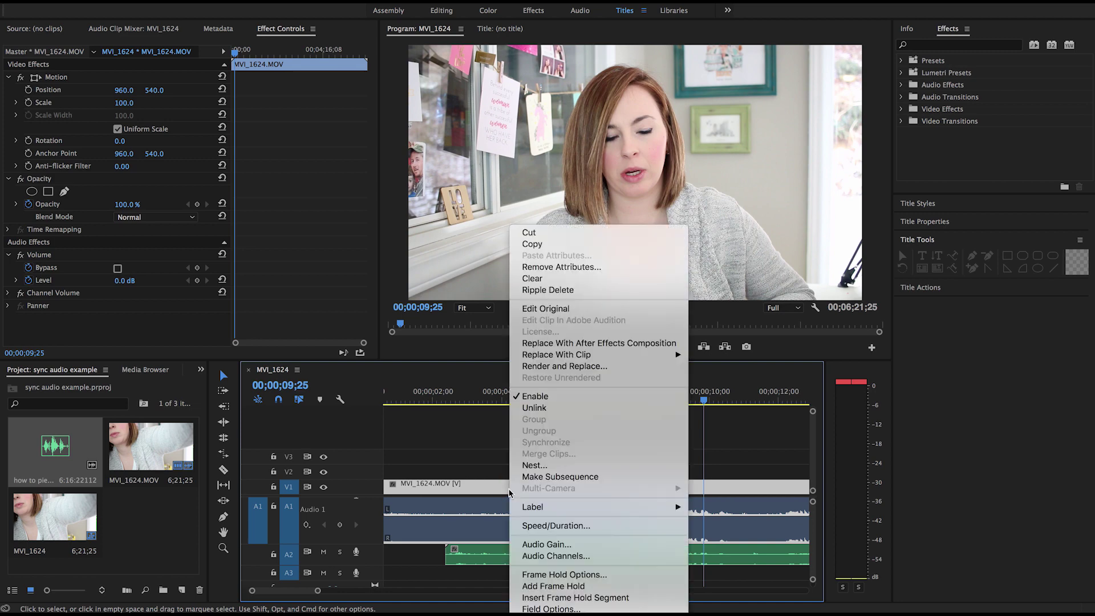
click(541, 408)
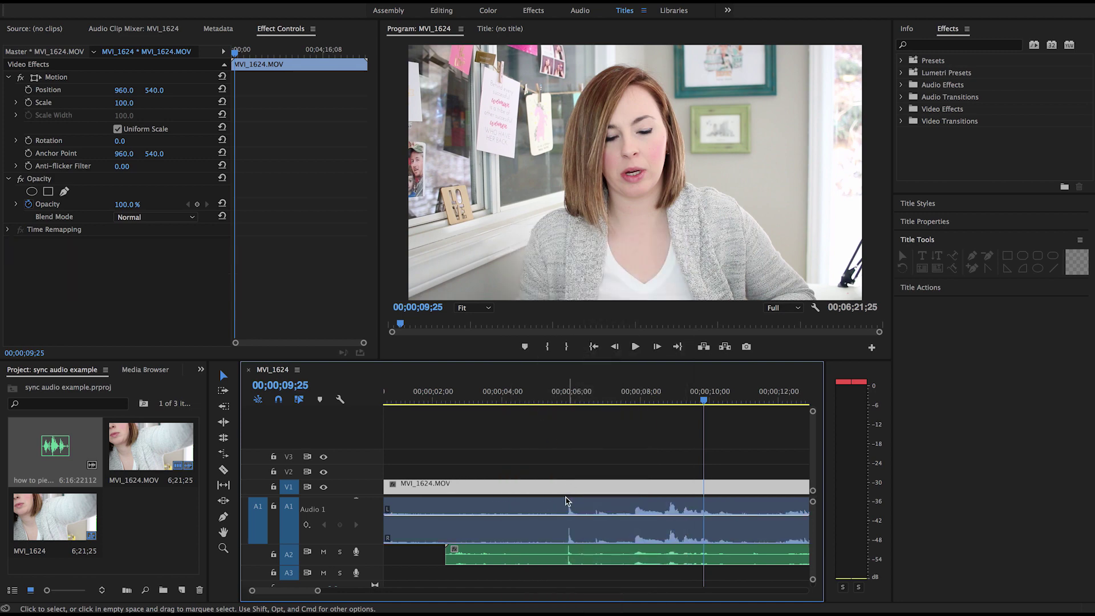
Select the now-separate camera audio clip on A1 and delete it
click(538, 515)
click(536, 489)
click(532, 509)
click(532, 488)
click(528, 511)
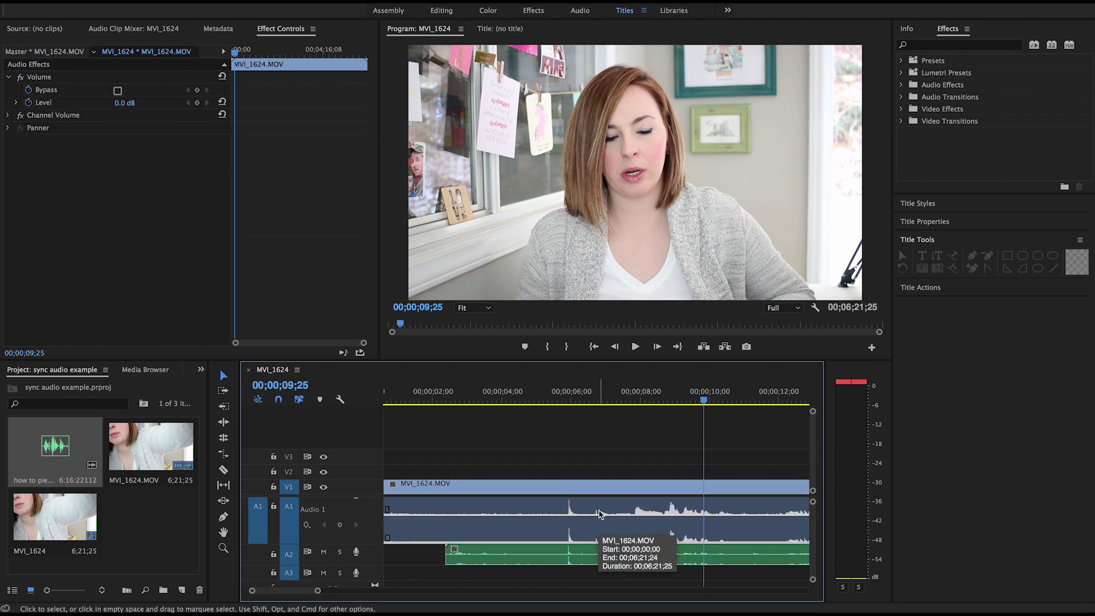
key(Delete)
scroll(329, 517, up, 1)
scroll(329, 516, down, 1)
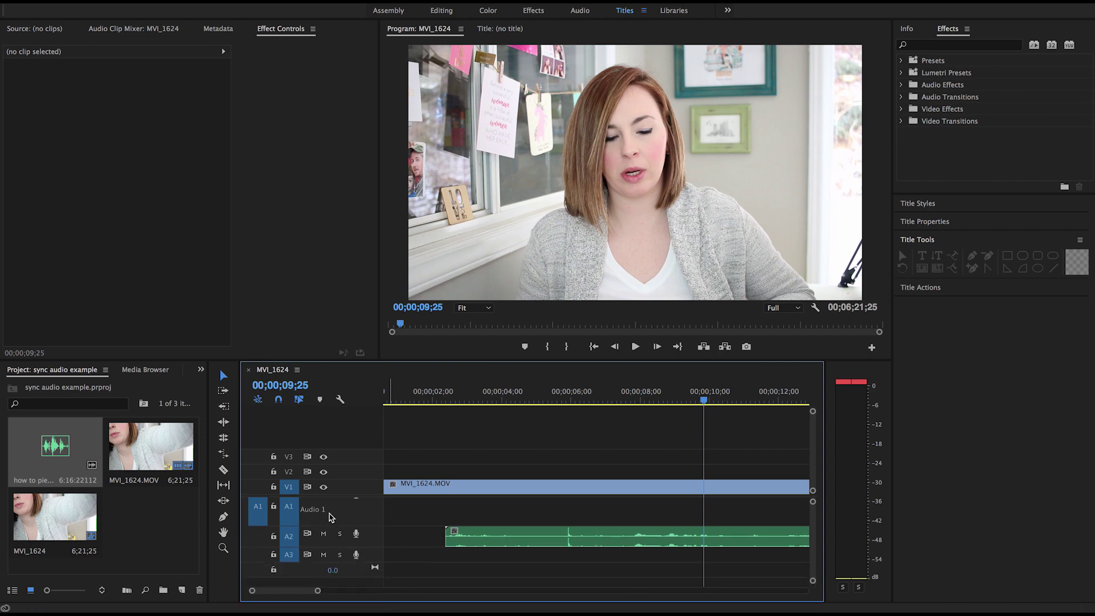
Move the WAV clip from A2 up to A1 and link it to the MVI_1624.MOV video
click(527, 539)
drag(527, 540, 529, 523)
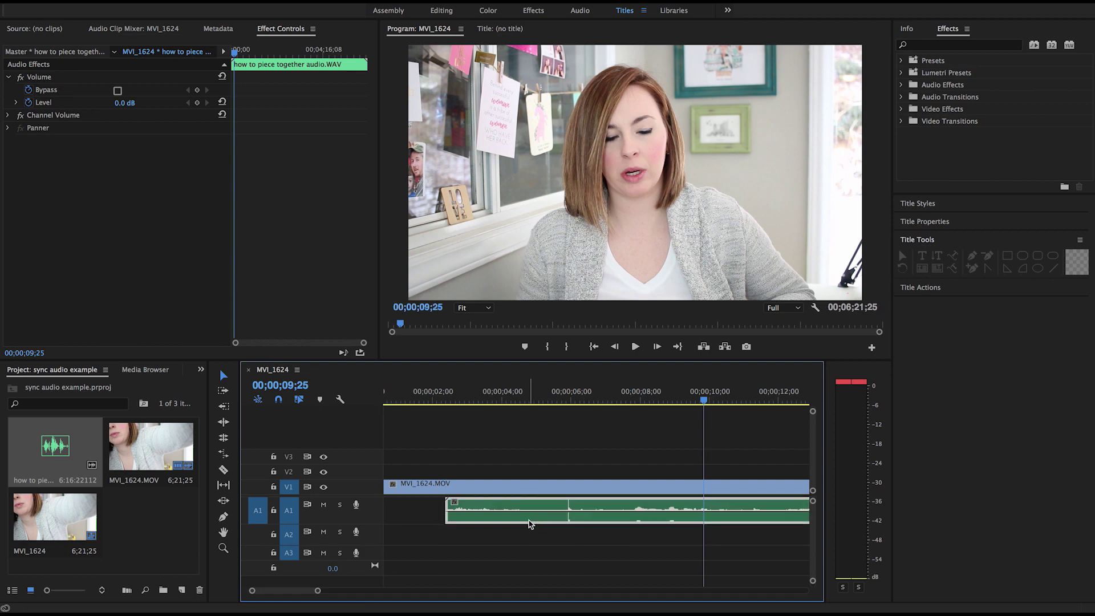
click(529, 487)
shift+click(525, 510)
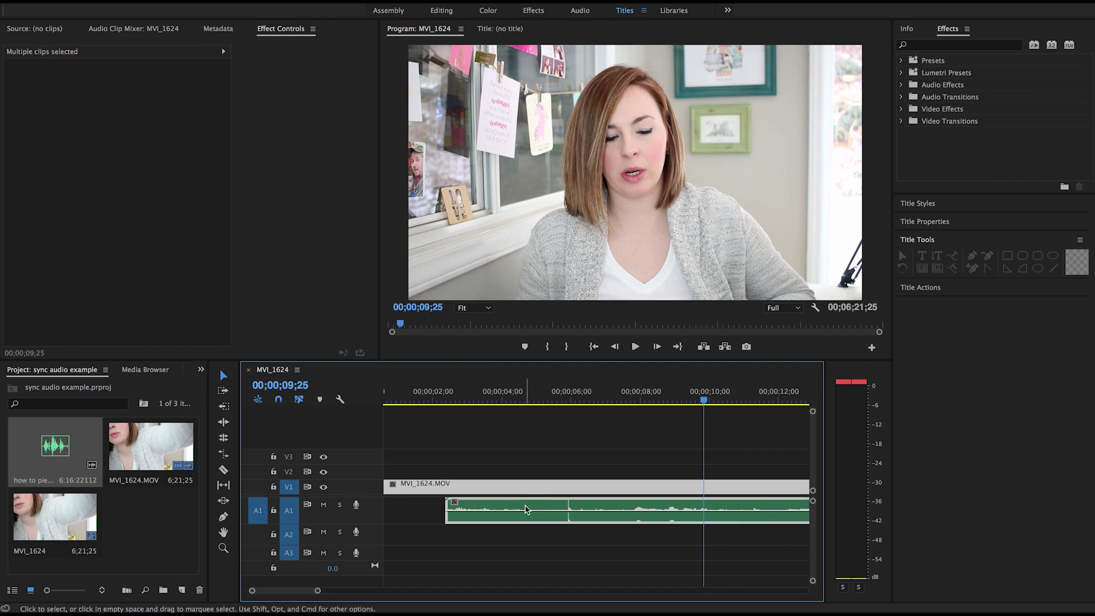
right_click(525, 510)
click(558, 431)
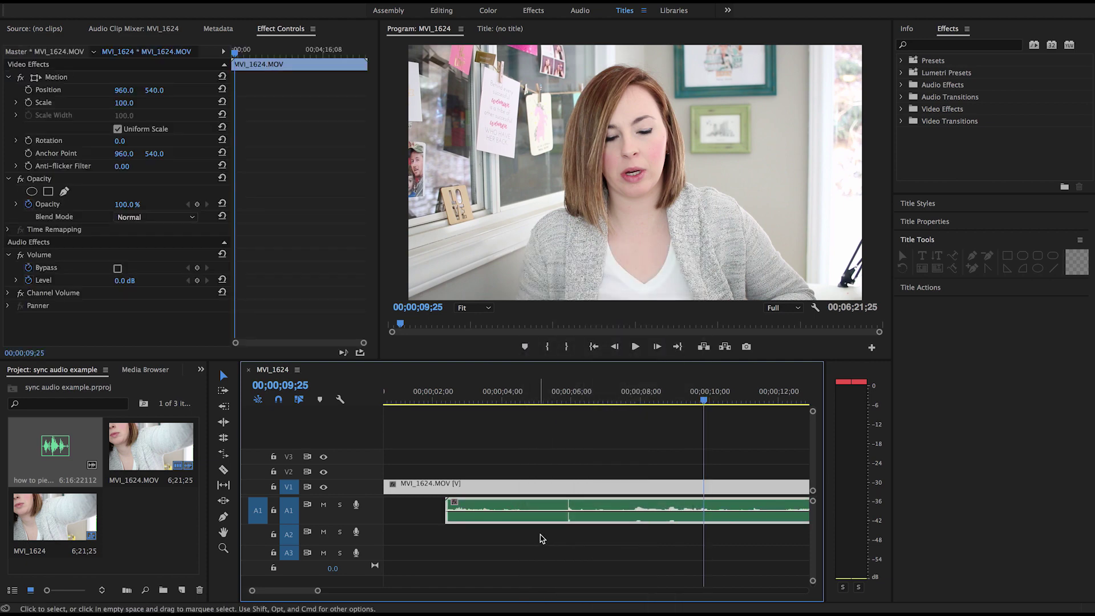
click(576, 537)
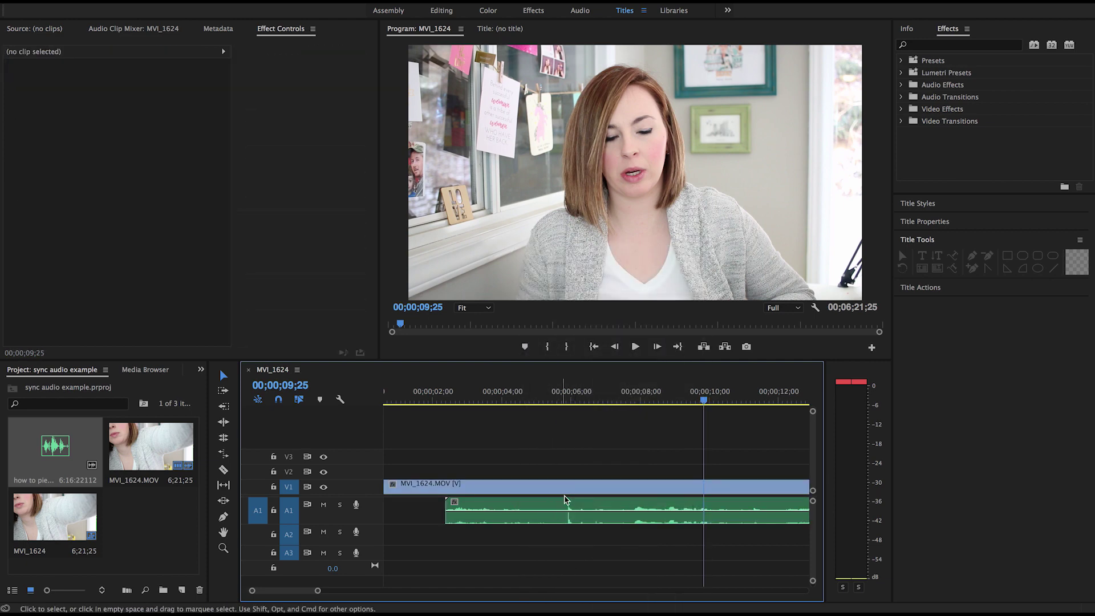
click(632, 403)
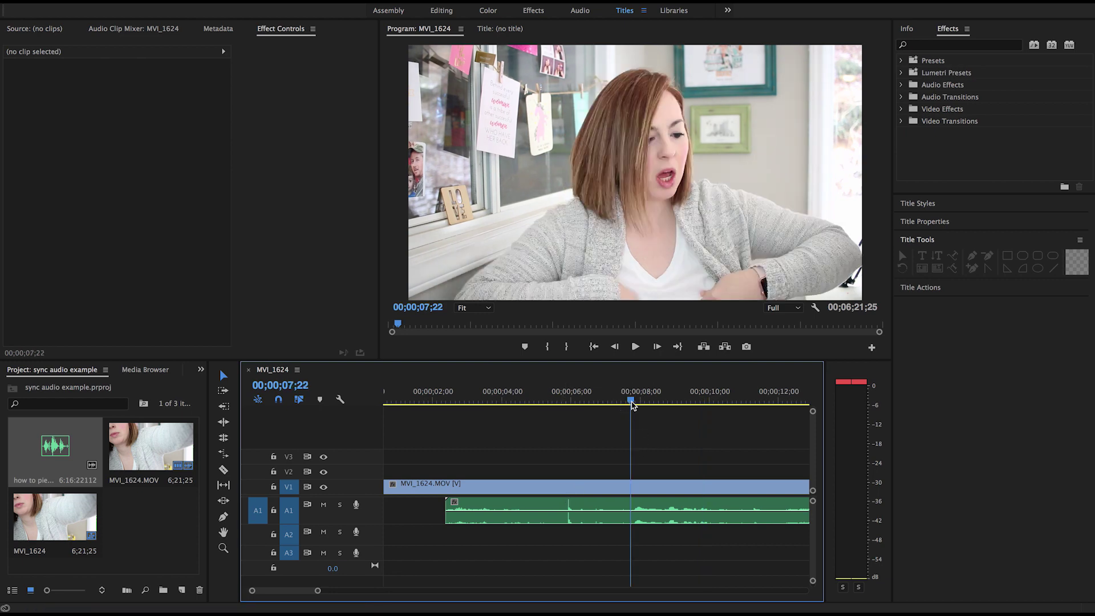